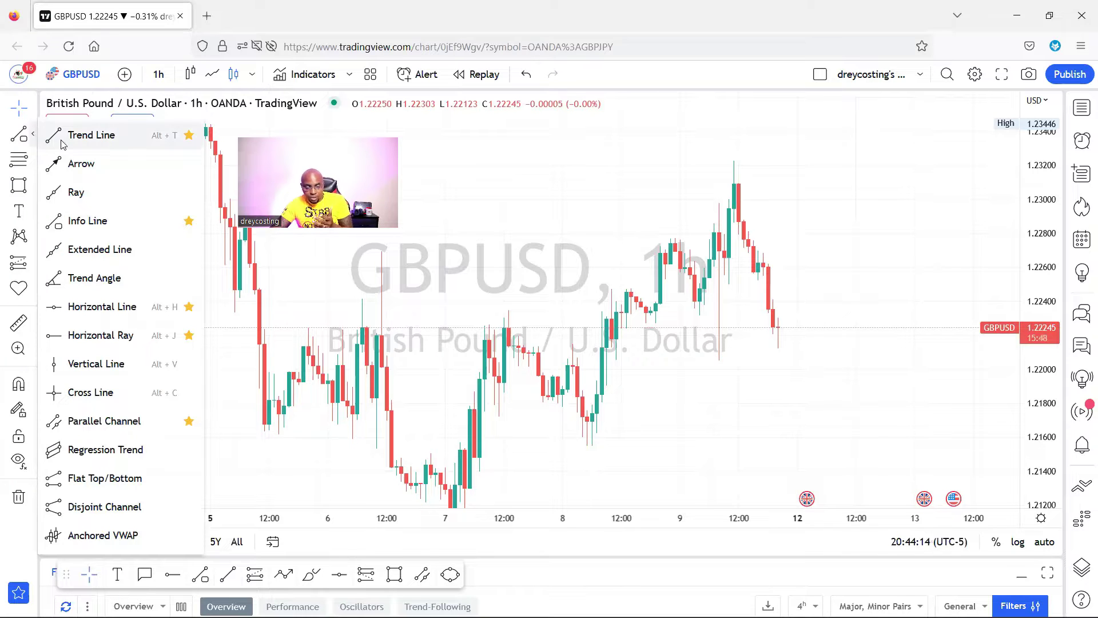
click(33, 264)
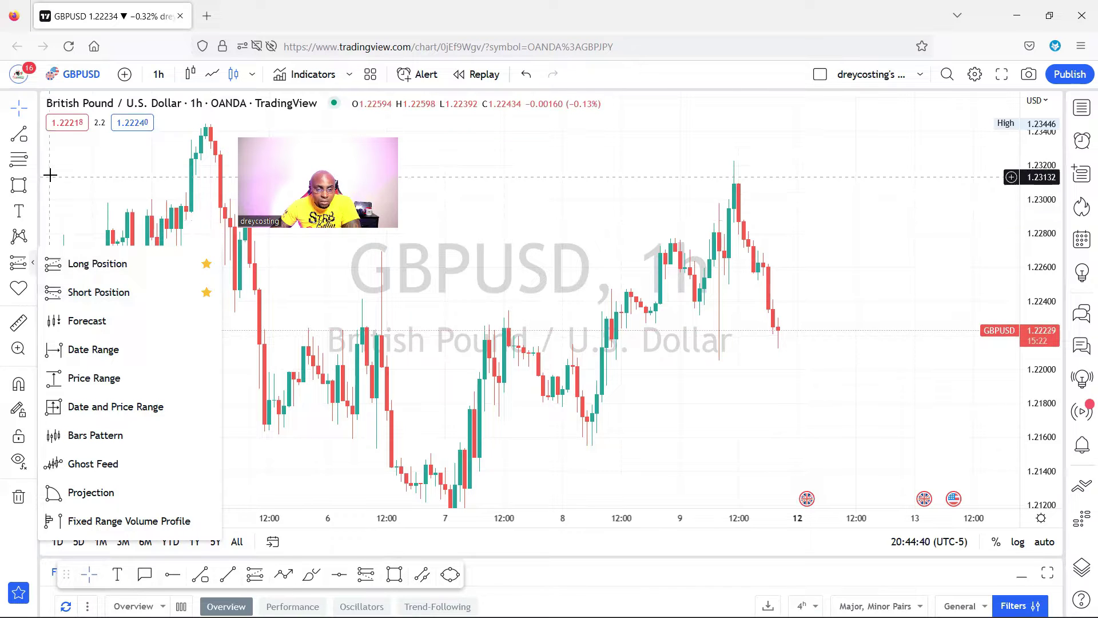
click(34, 135)
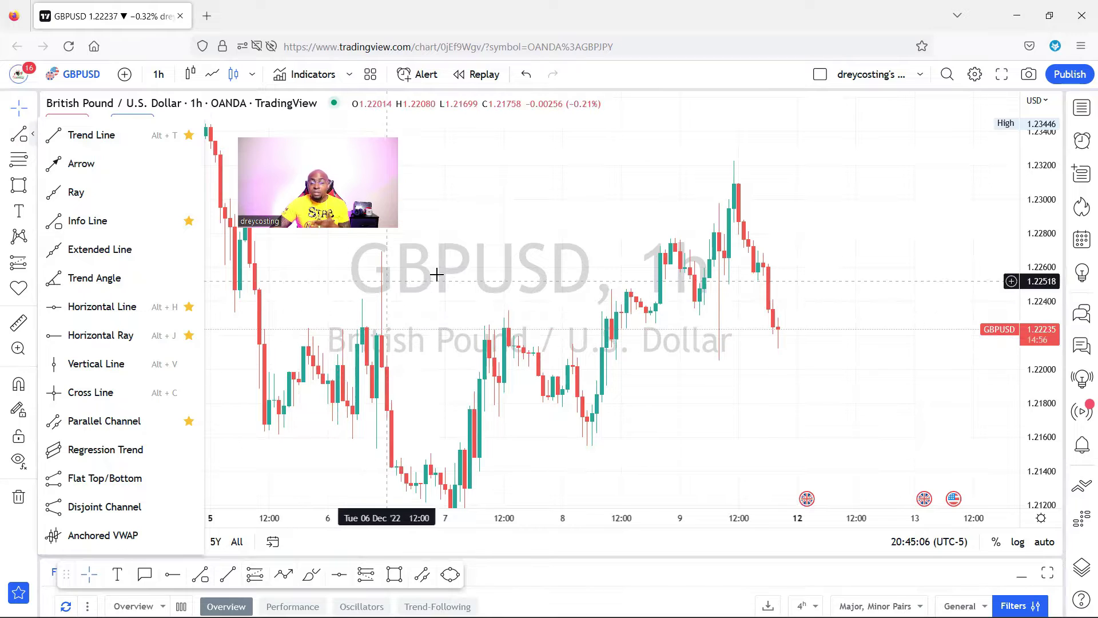
click(466, 248)
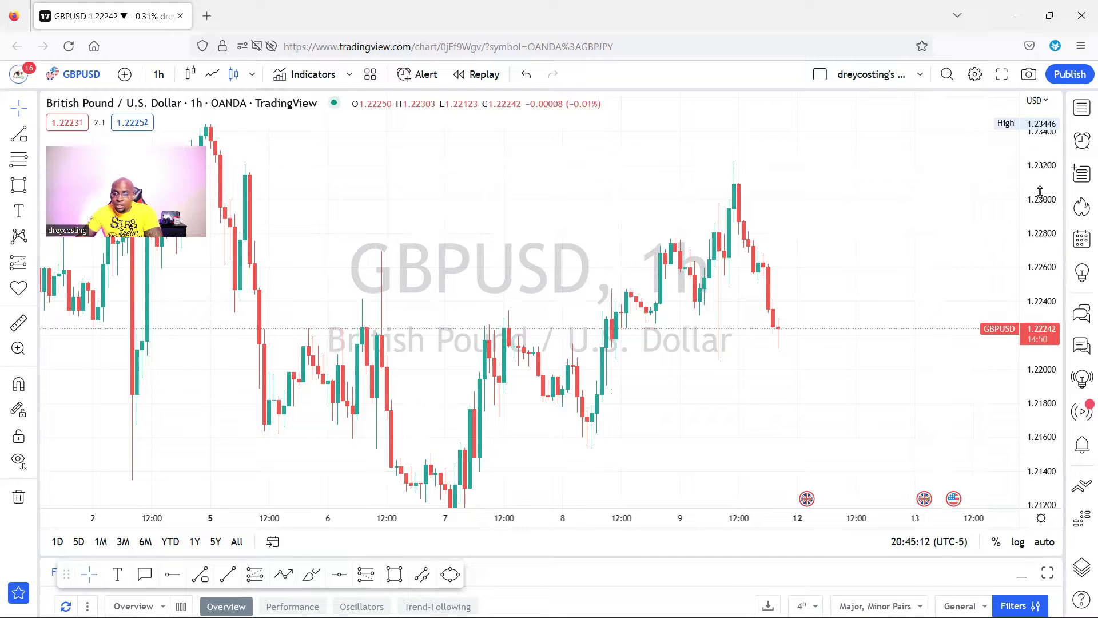
Place a long position to the right of the latest GBPUSD candle with its entry at about 1.22392
scroll(656, 255, up, 1)
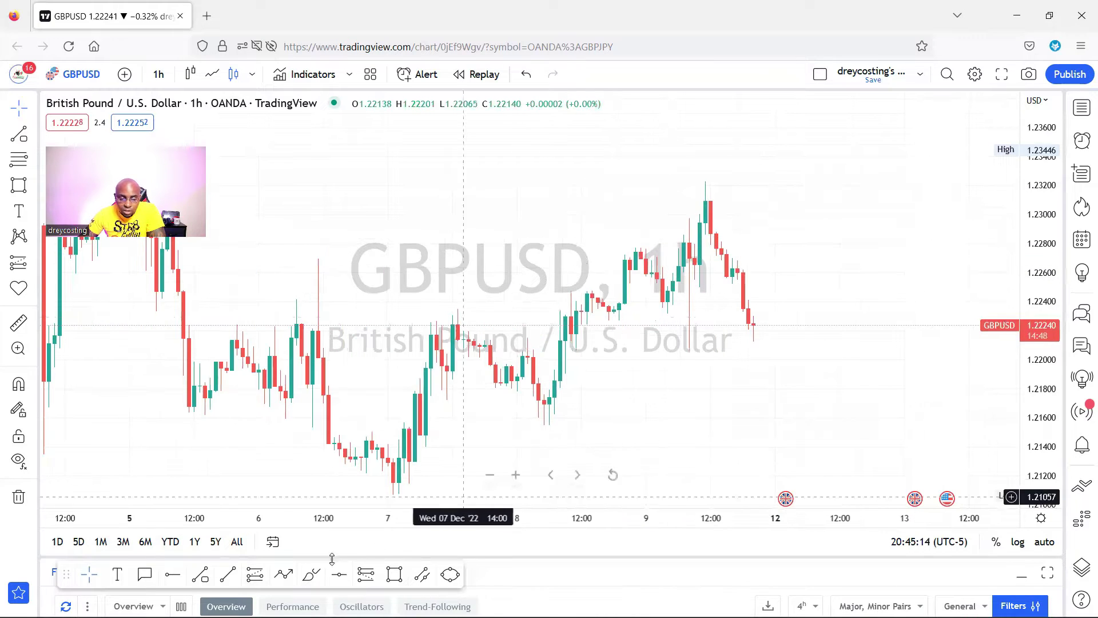
click(255, 574)
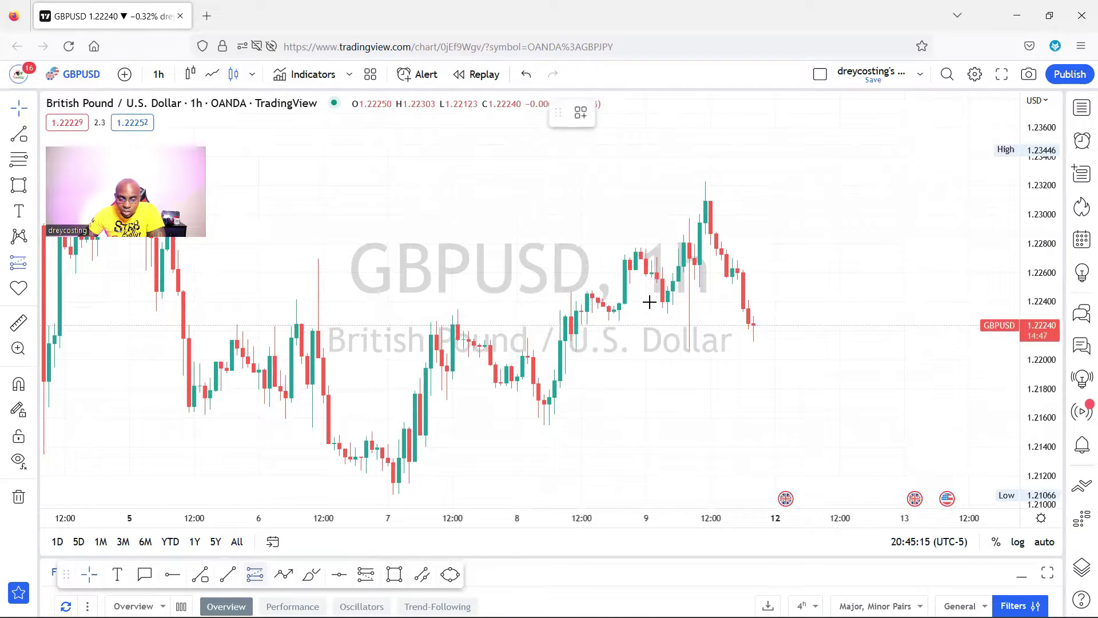
click(769, 303)
scroll(887, 441, down, 2)
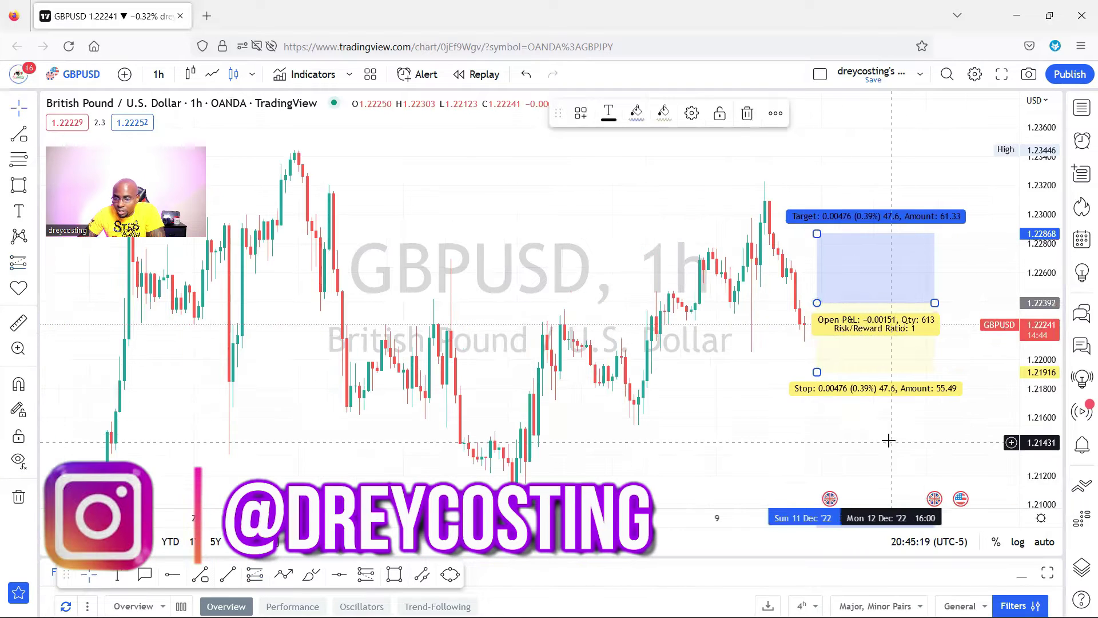
click(812, 439)
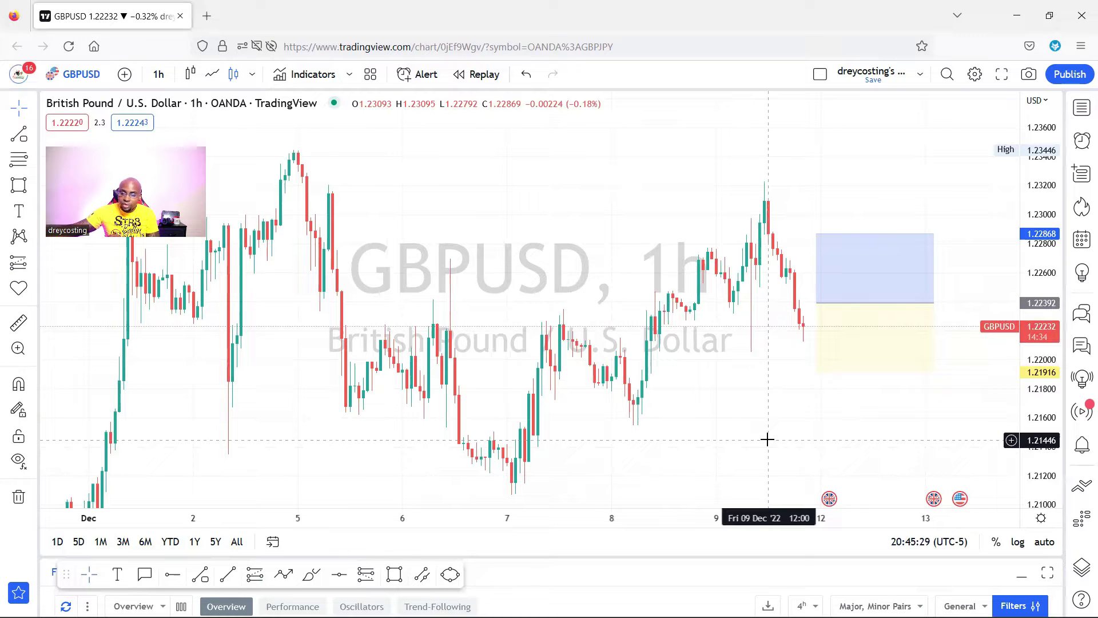
Draw a thin rectangle zone from 7 to 14 December between about 1.22254 and 1.22294
drag(572, 407, 365, 415)
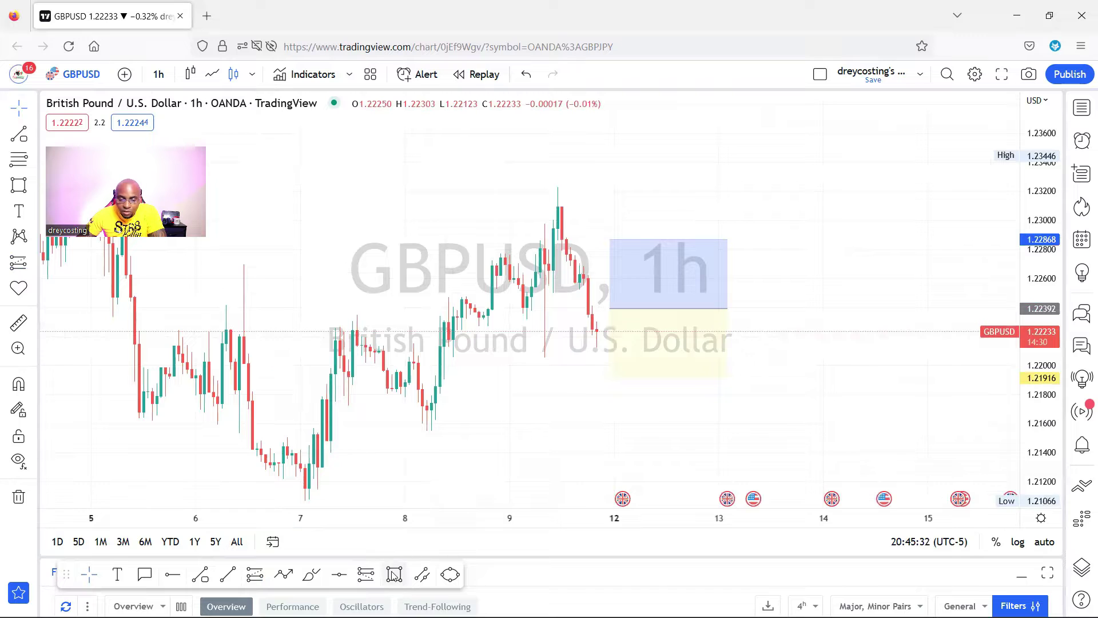
click(327, 327)
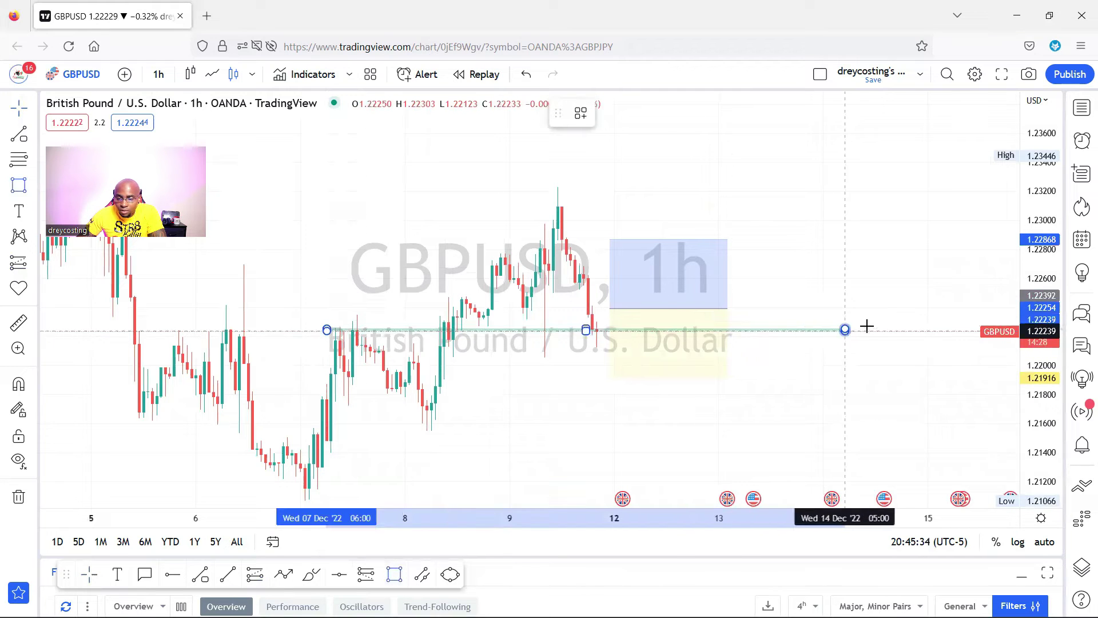
click(892, 326)
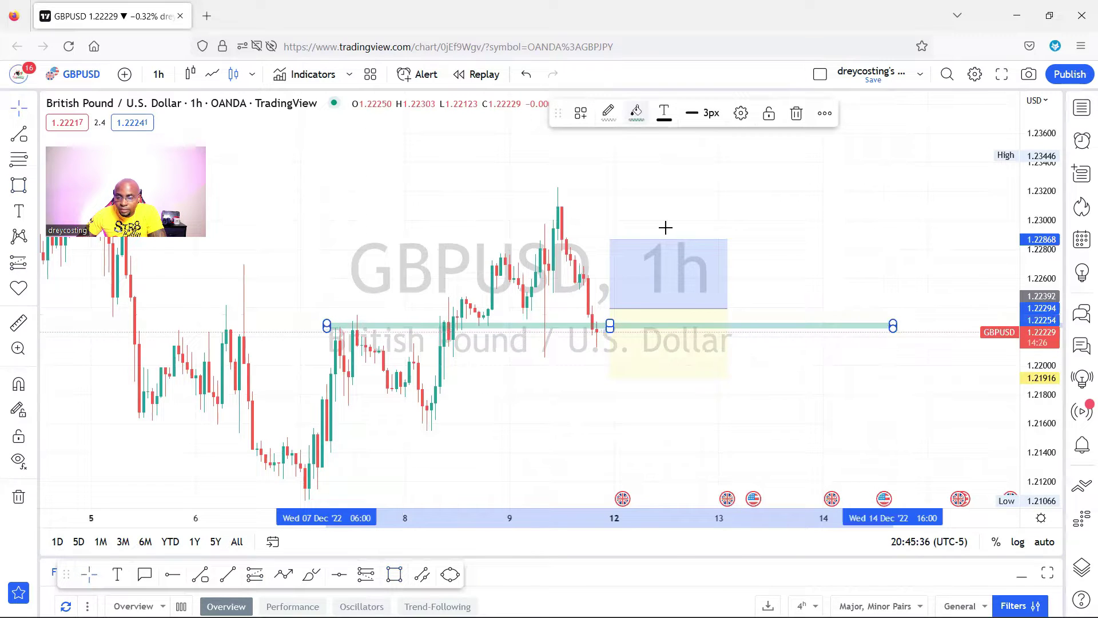
Move the long position's entry to about 1.22353 and set its stop level to 200 ticks and profit level to 400 ticks
mouse_move(677, 288)
mouse_down()
mouse_move(672, 274)
mouse_move(670, 287)
mouse_up()
double_click(650, 376)
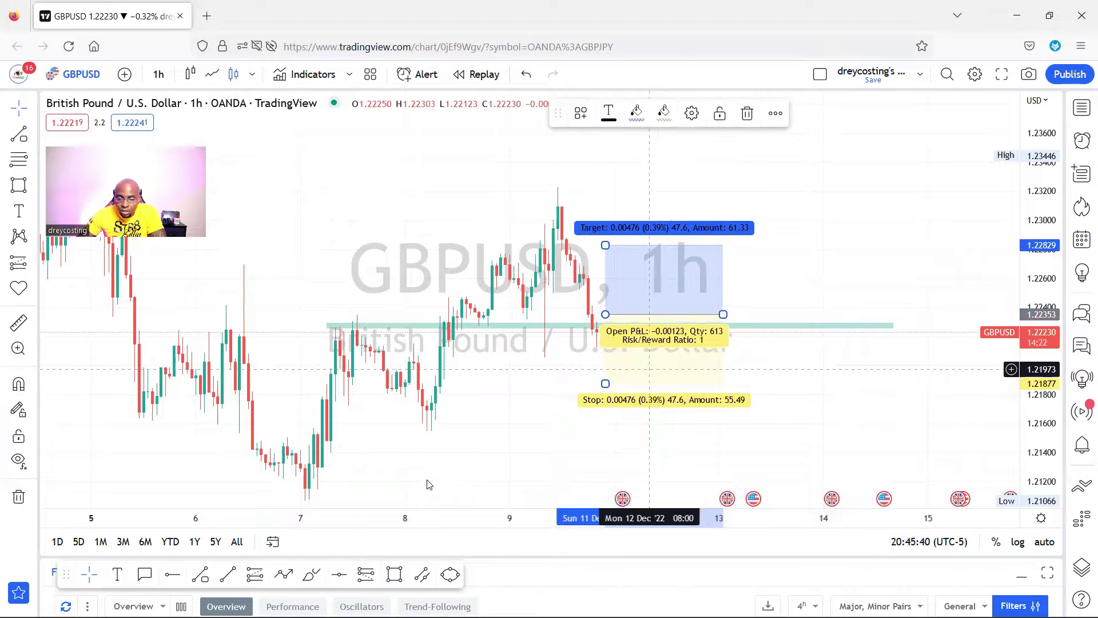
click(473, 467)
text(200)
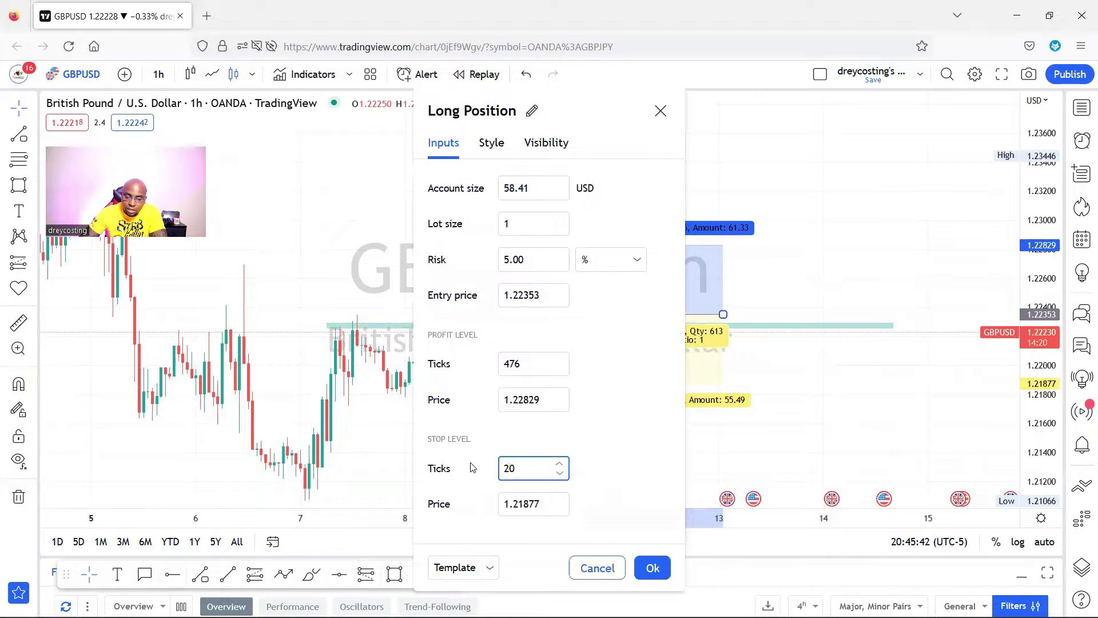
click(509, 372)
text(400)
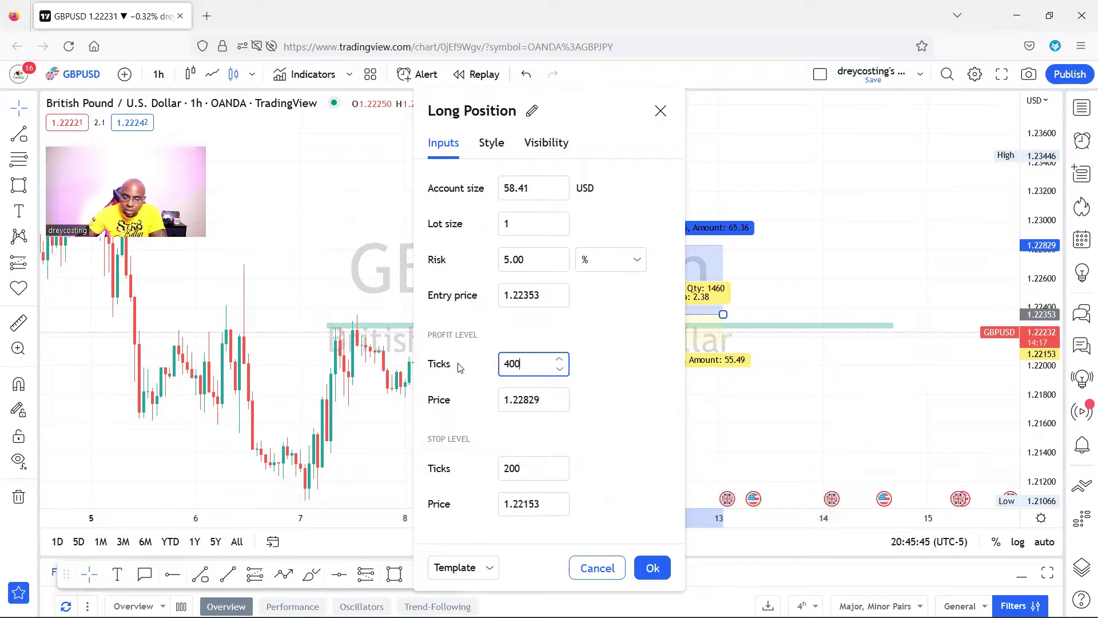
click(652, 568)
click(812, 450)
Measure the GBPUSD position's profit zone from entry to target with a vertical Info Line, and remove the line
drag(1029, 389, 764, 343)
click(678, 351)
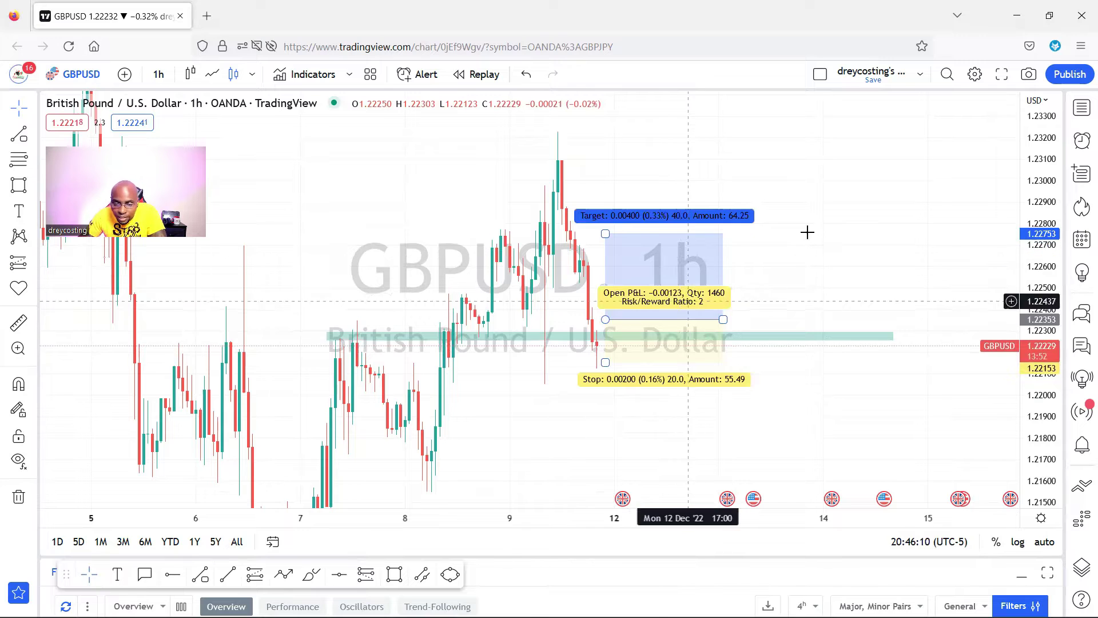
click(203, 578)
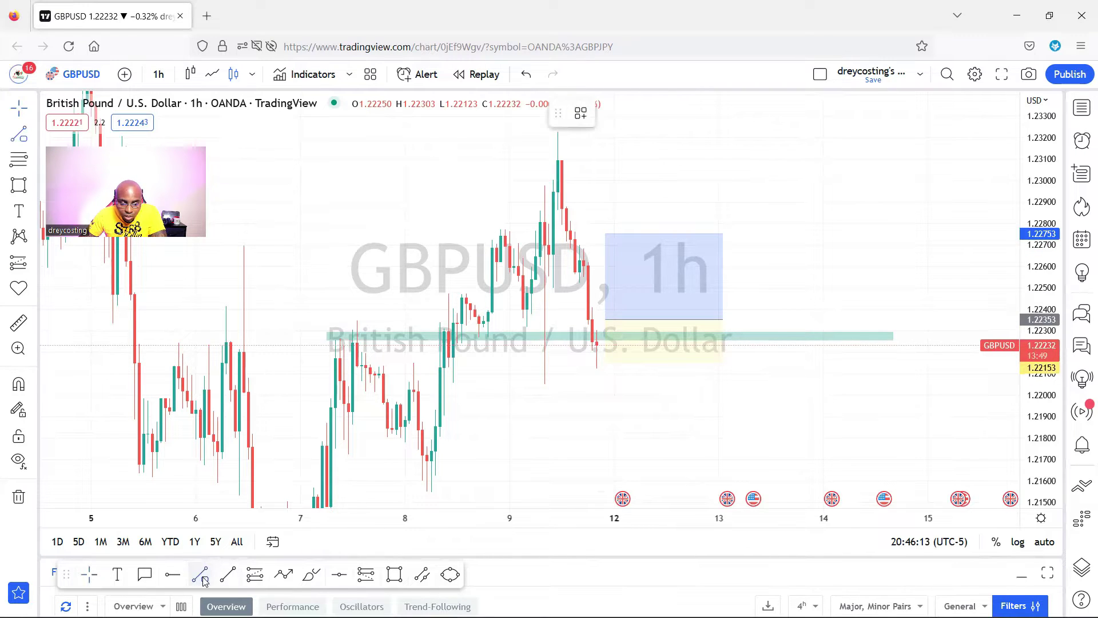
click(775, 318)
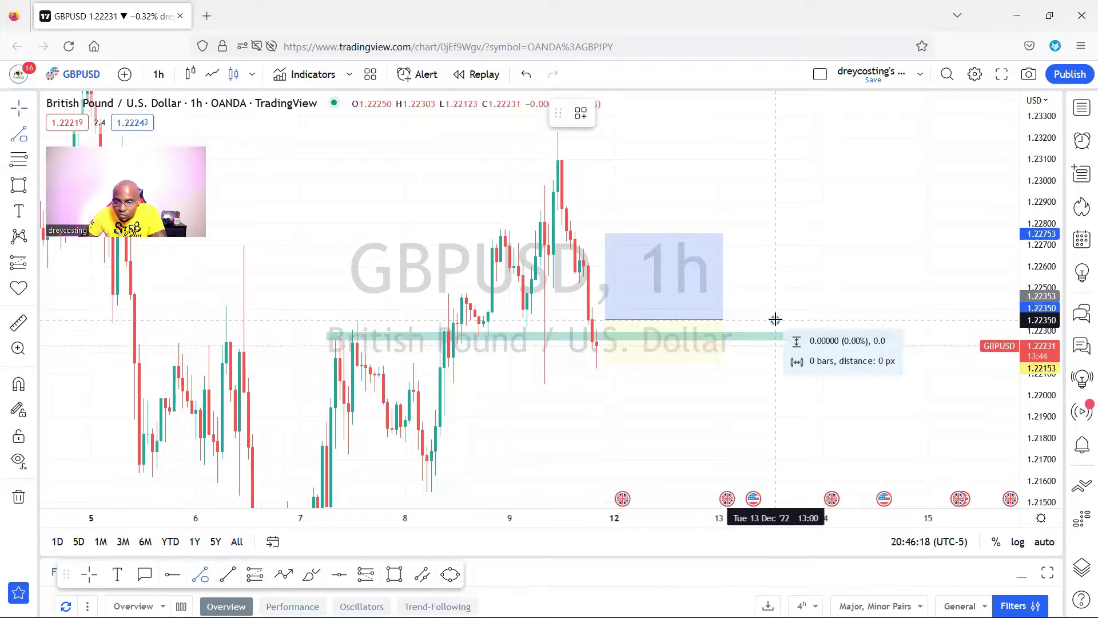
click(774, 234)
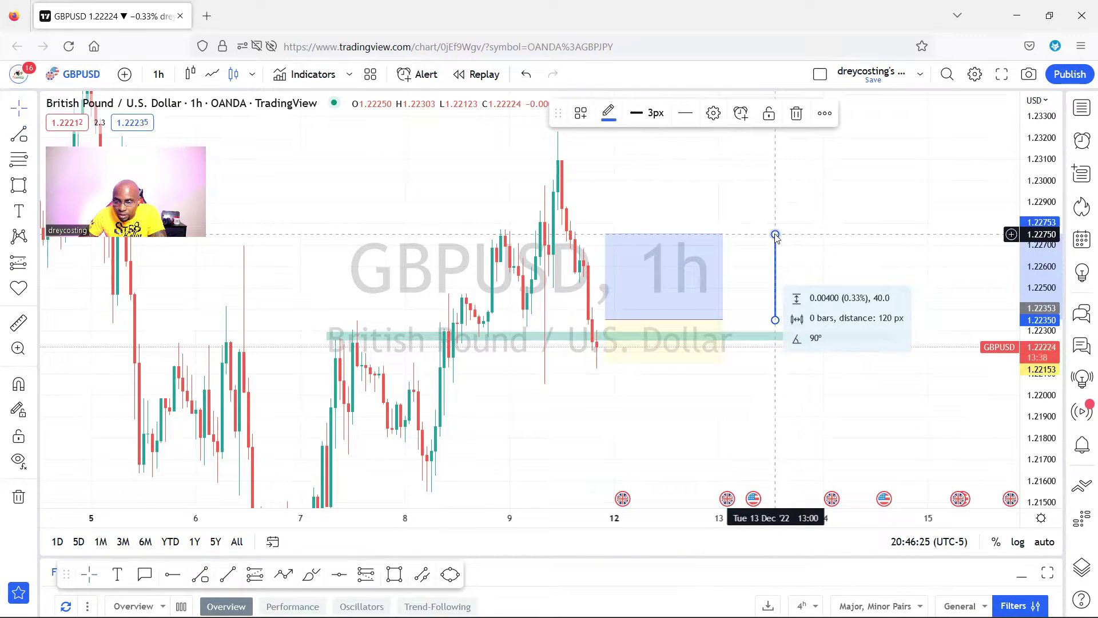
click(775, 366)
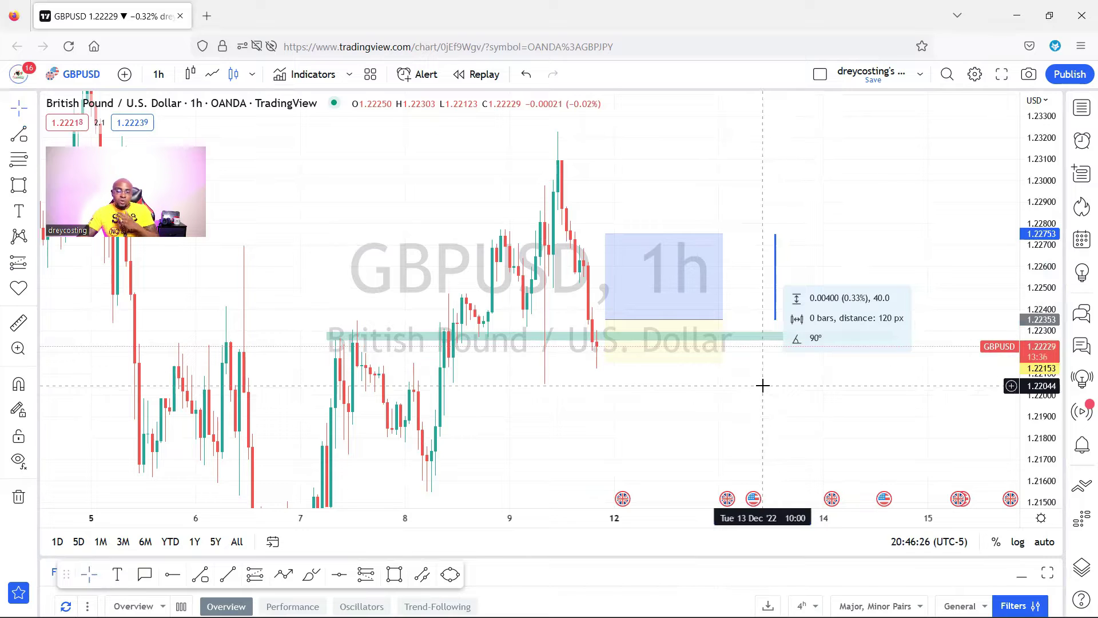
right_click(776, 276)
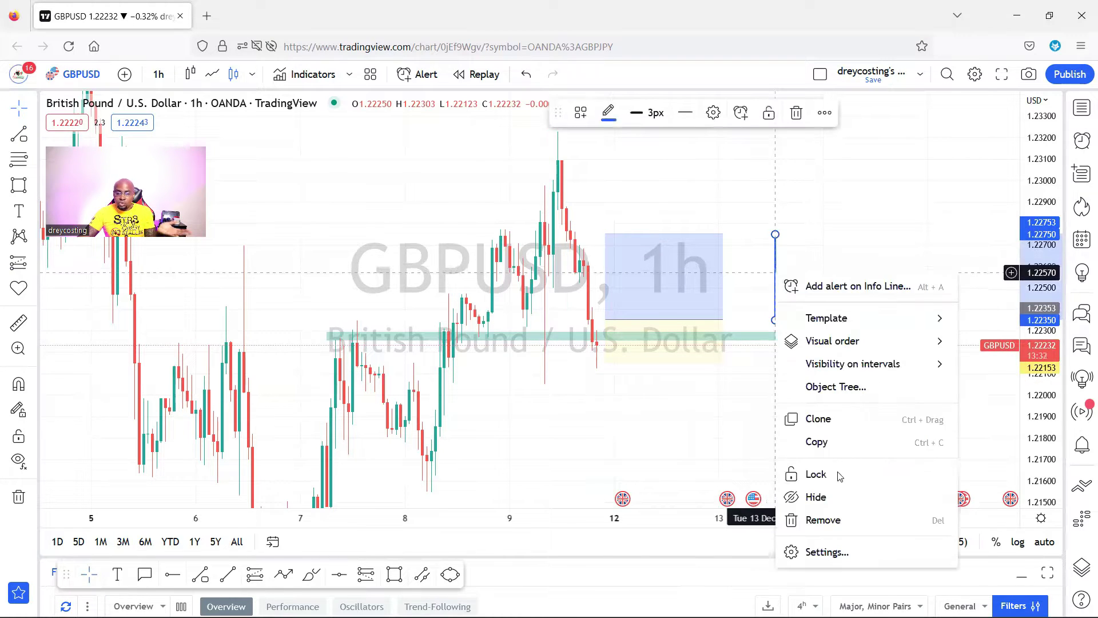
click(836, 519)
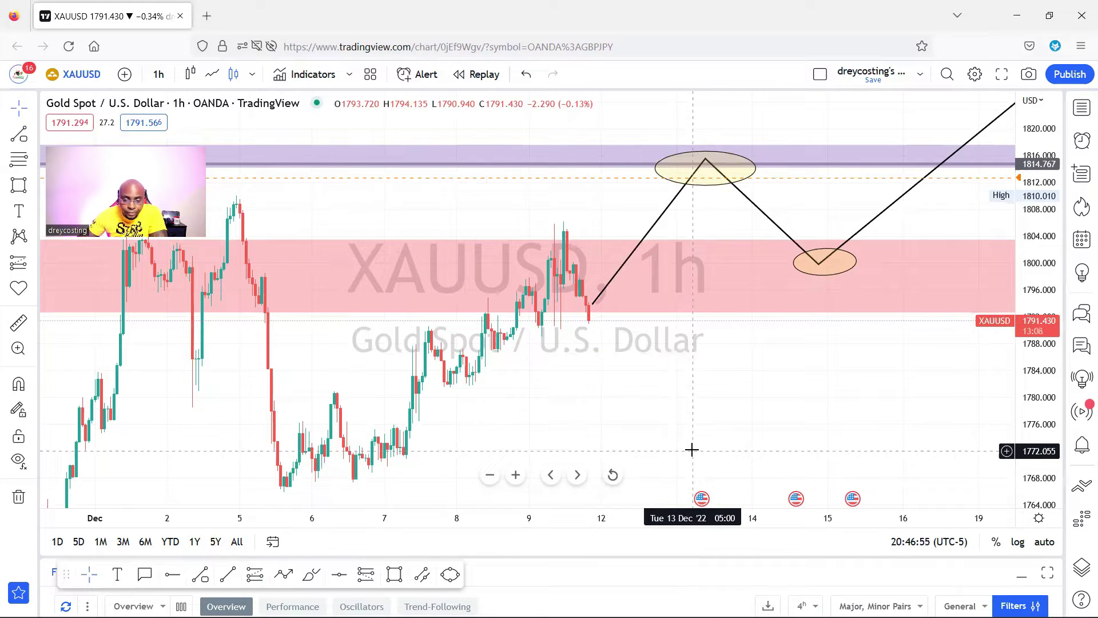
Place a long position on the XAUUSD chart with its entry at about 1793.657 and raise its stop to about 1788.869
scroll(701, 350, up, 1)
scroll(701, 353, down, 2)
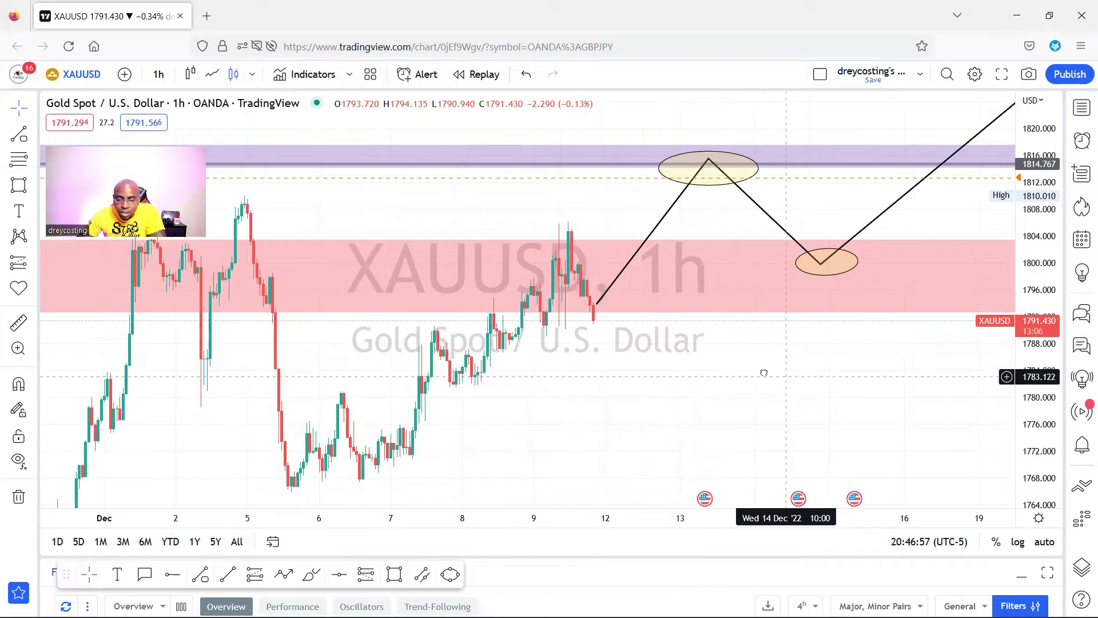
drag(764, 373, 749, 373)
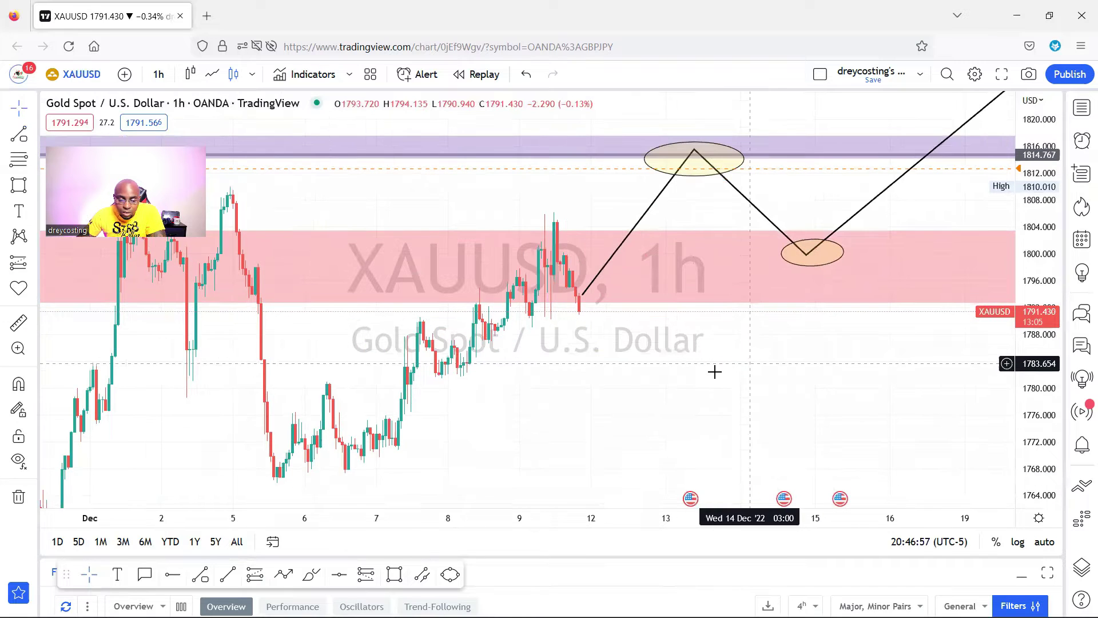
click(254, 573)
click(585, 296)
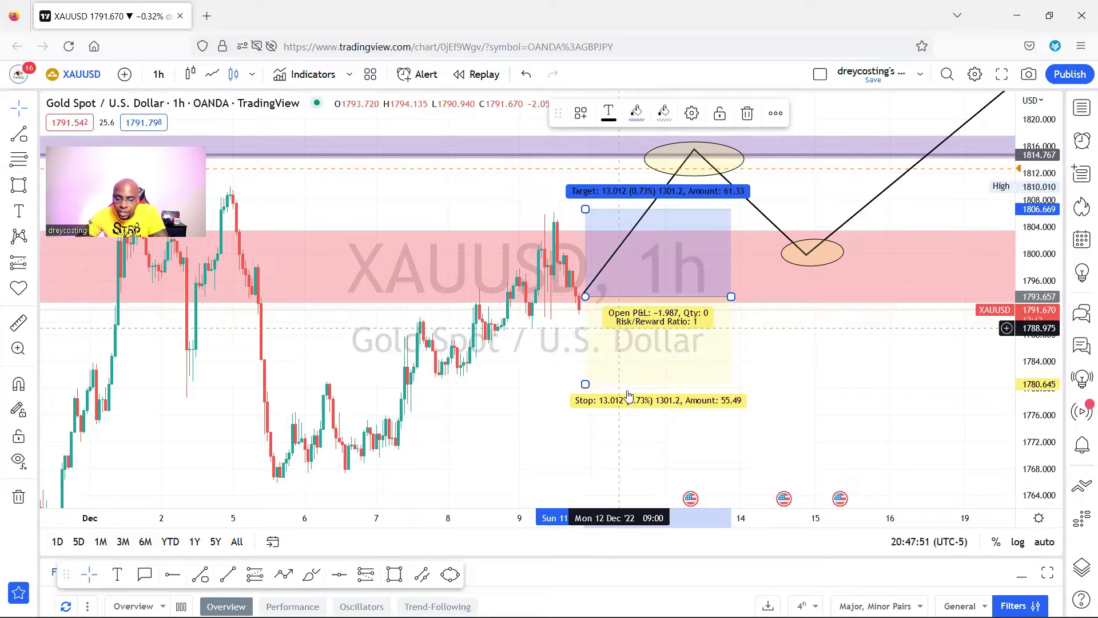
drag(585, 385, 582, 329)
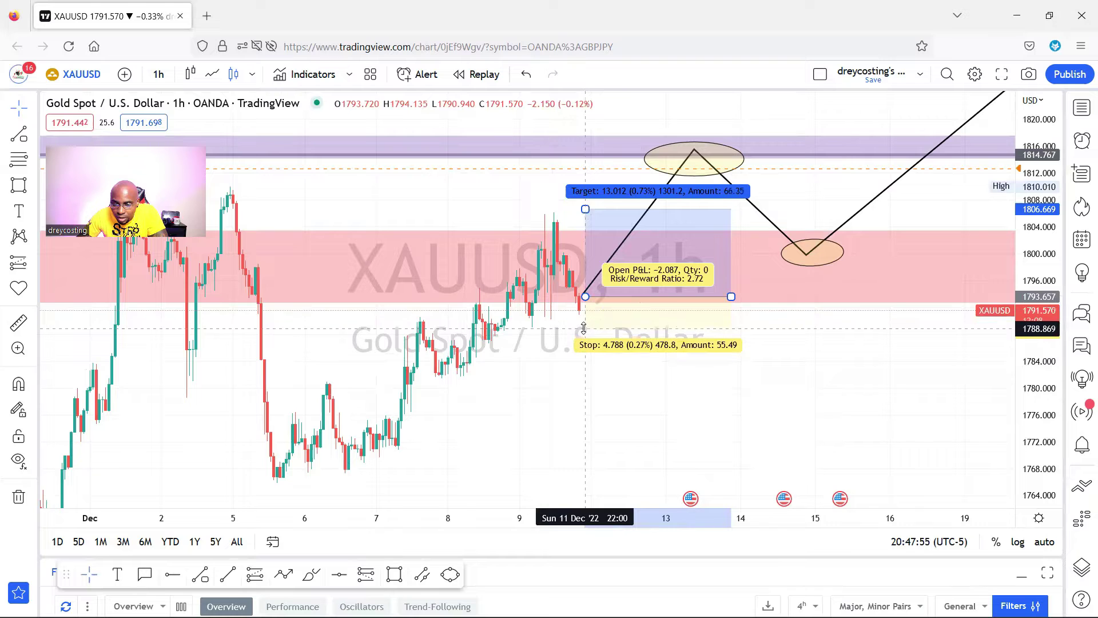
scroll(839, 380, up, 2)
click(838, 379)
click(678, 342)
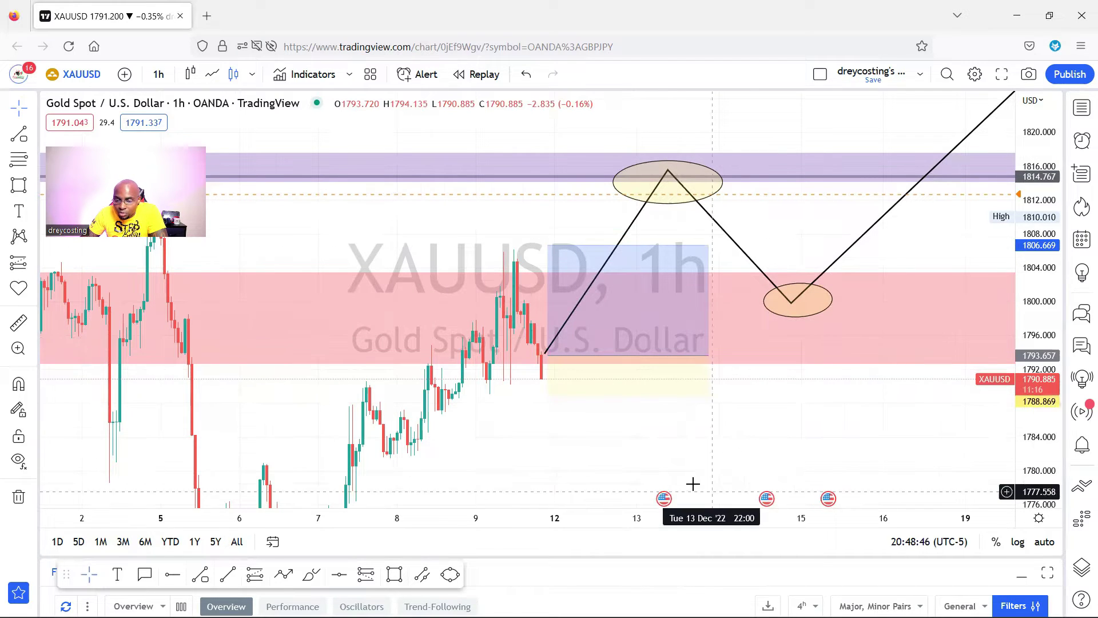
Measure the XAUUSD position's profit zone from entry to target with an Info Line, and undo the line
scroll(863, 417, down, 2)
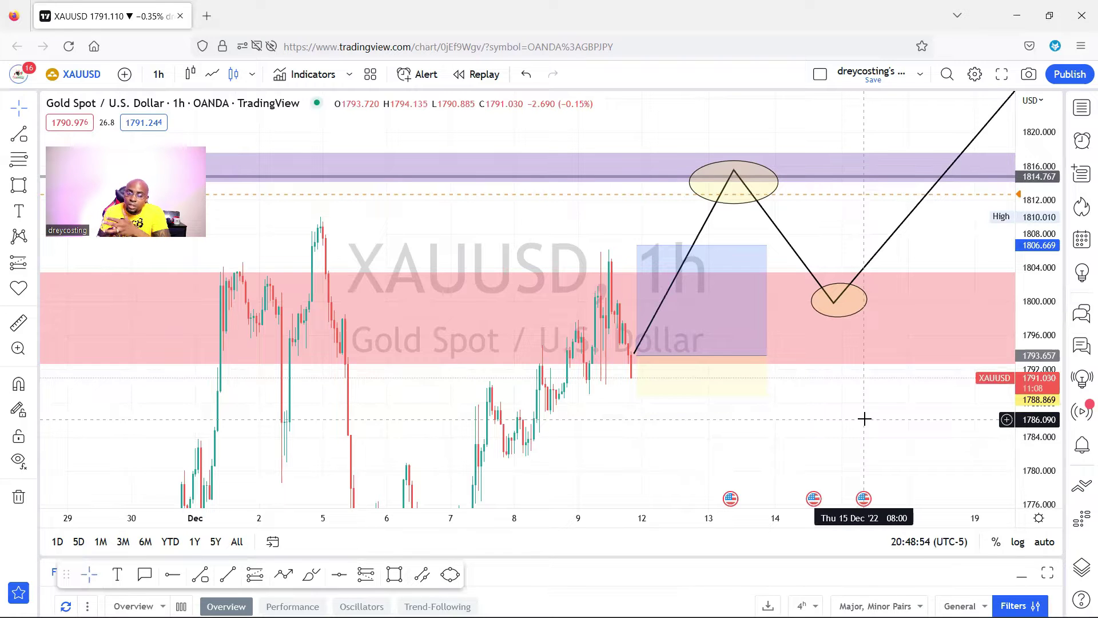
scroll(863, 419, up, 3)
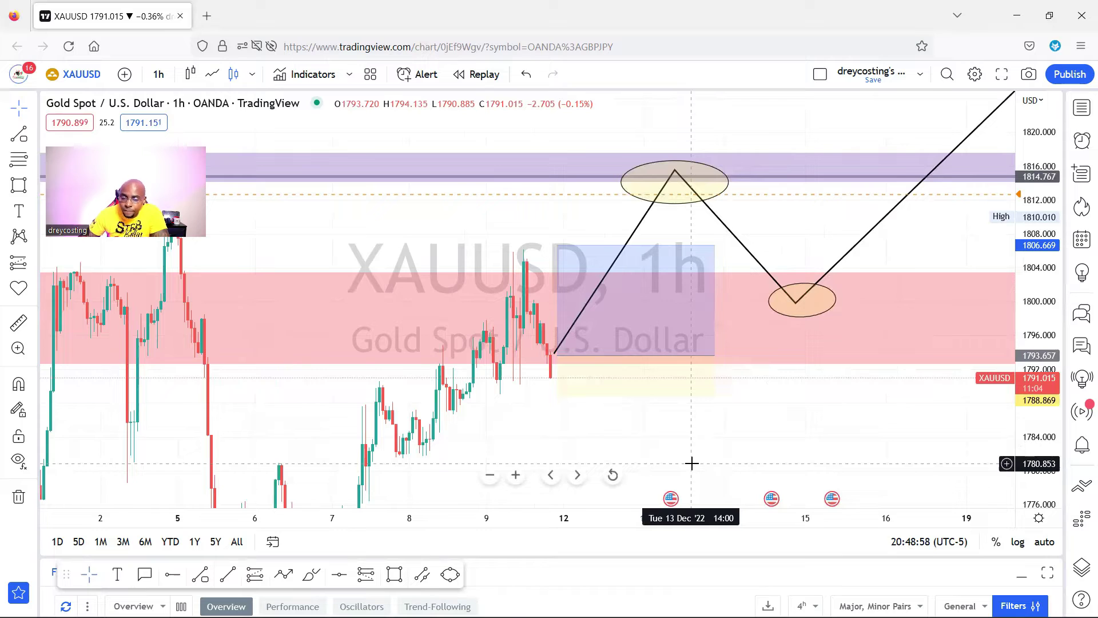
mouse_move(633, 316)
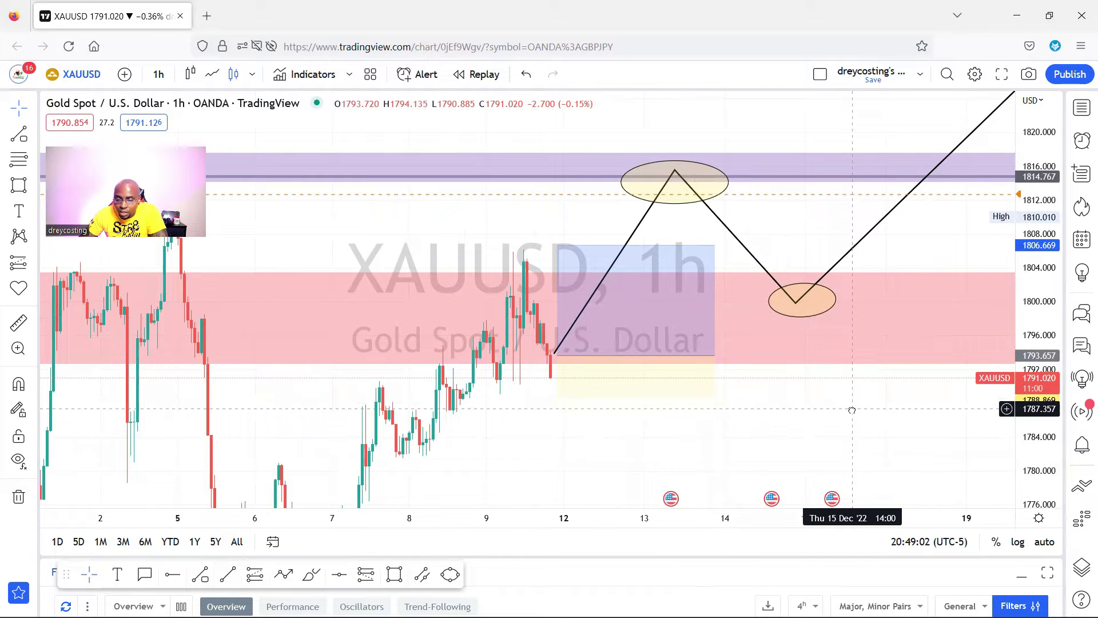
drag(852, 410, 813, 410)
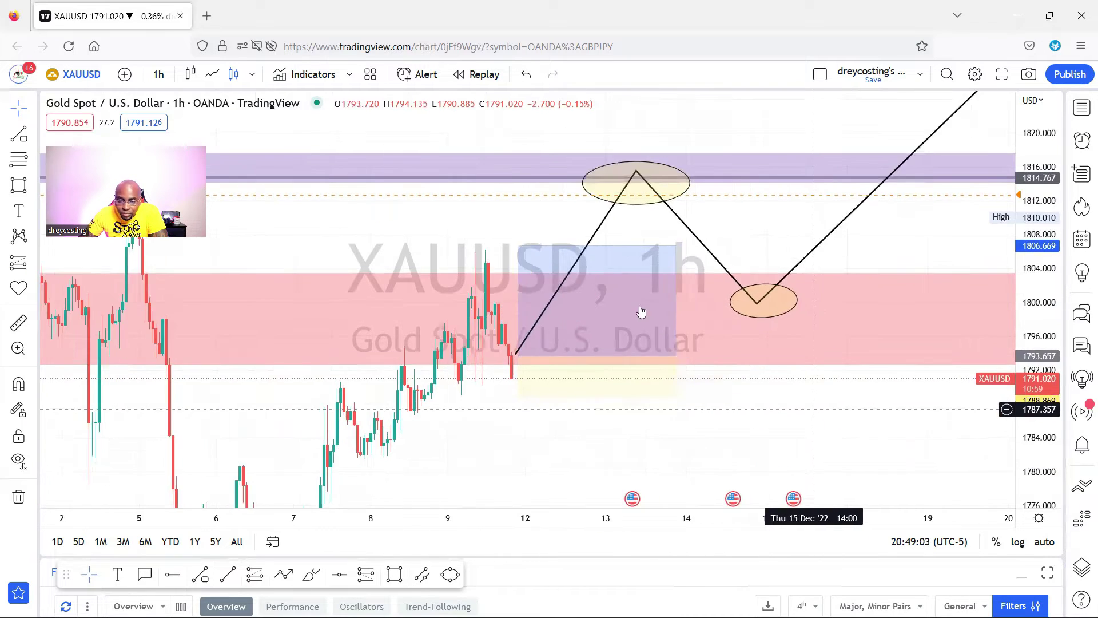
click(201, 575)
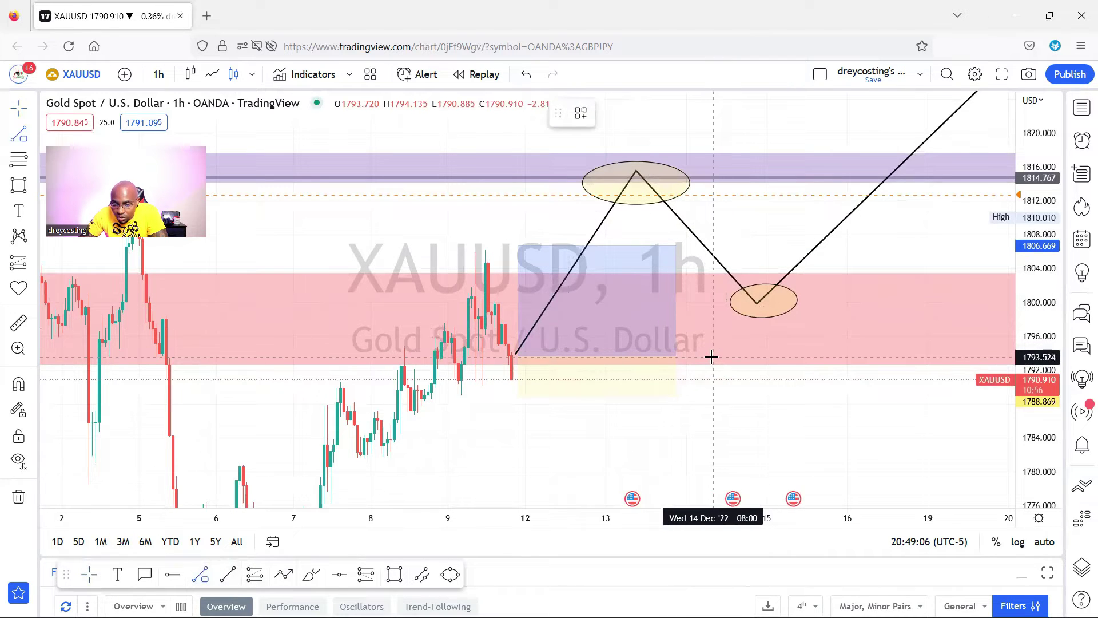
click(713, 356)
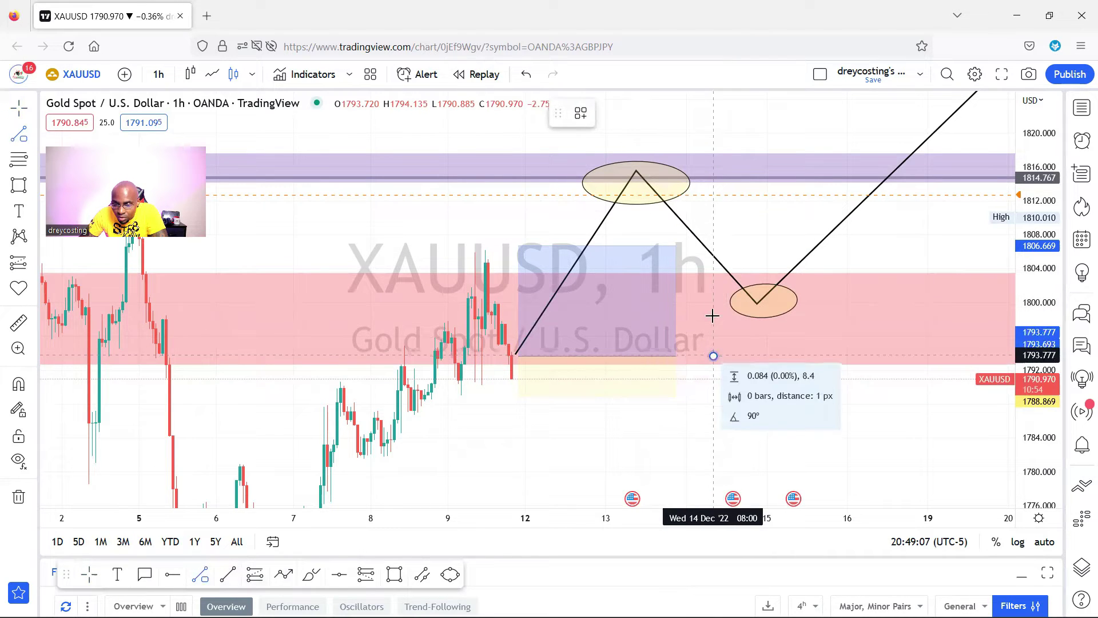
click(709, 244)
key(ctrl+z)
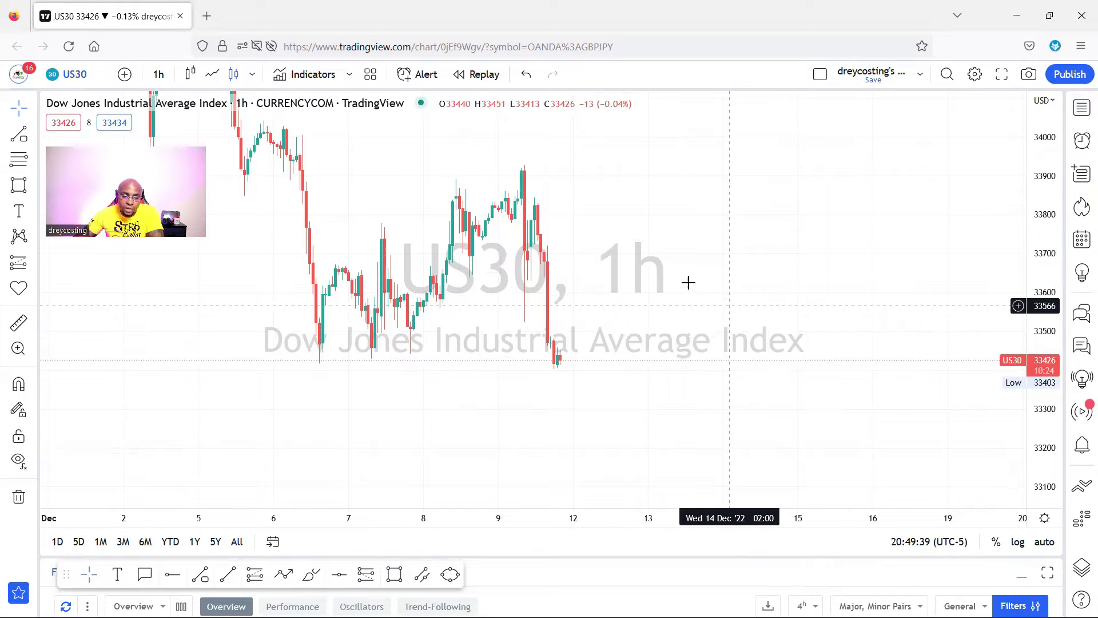
Place a long position beside the latest US30 candle and adjust its stop to about 33387 and entry to about 33498
scroll(689, 272, up, 1)
click(255, 574)
click(512, 328)
drag(579, 338, 589, 333)
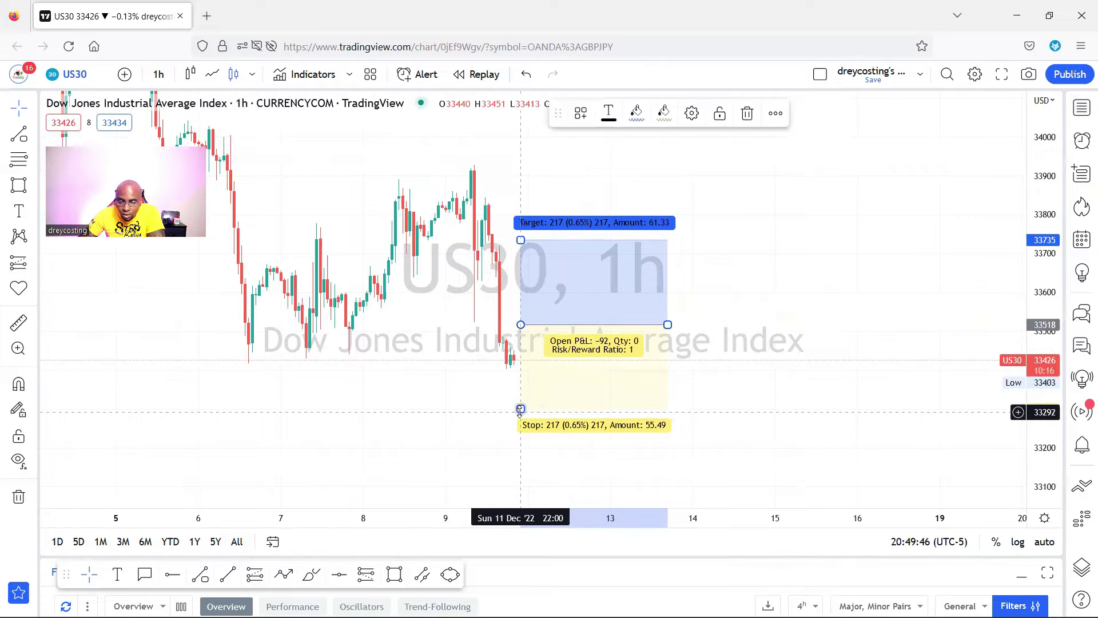
drag(520, 407, 519, 375)
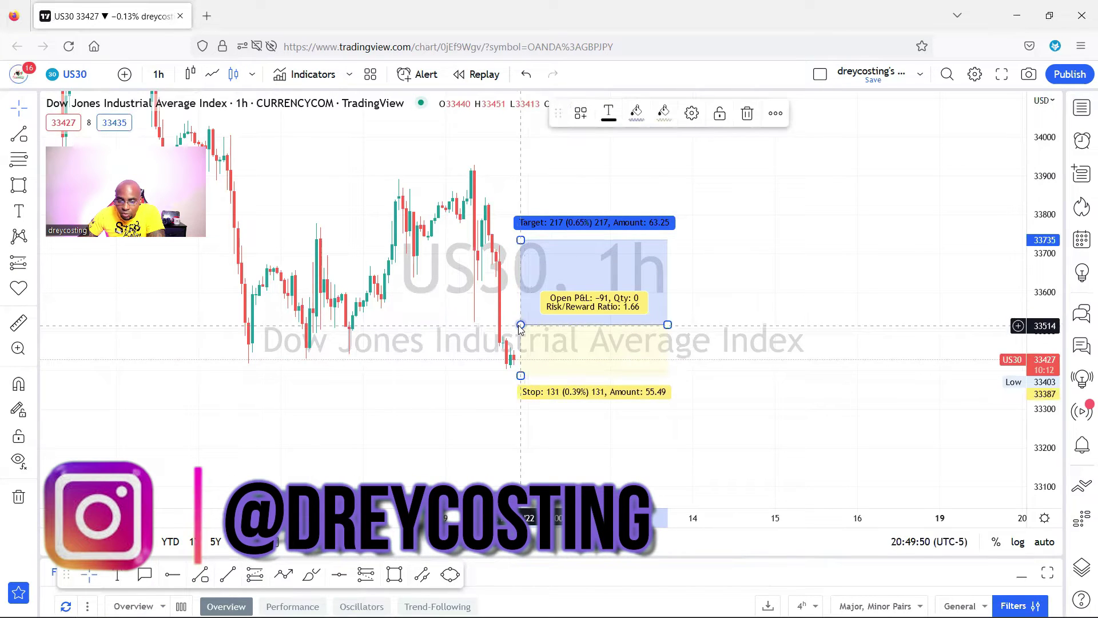
drag(521, 324, 519, 335)
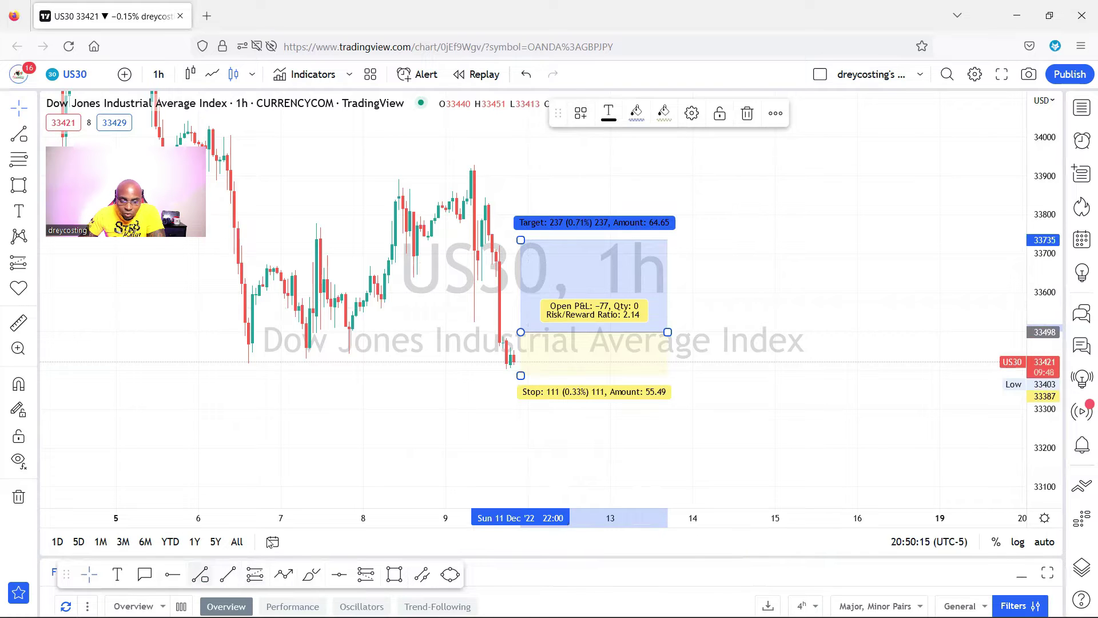
Measure the US30 position's profit zone from entry to target with a vertical Info Line beside it
key(alt+t)
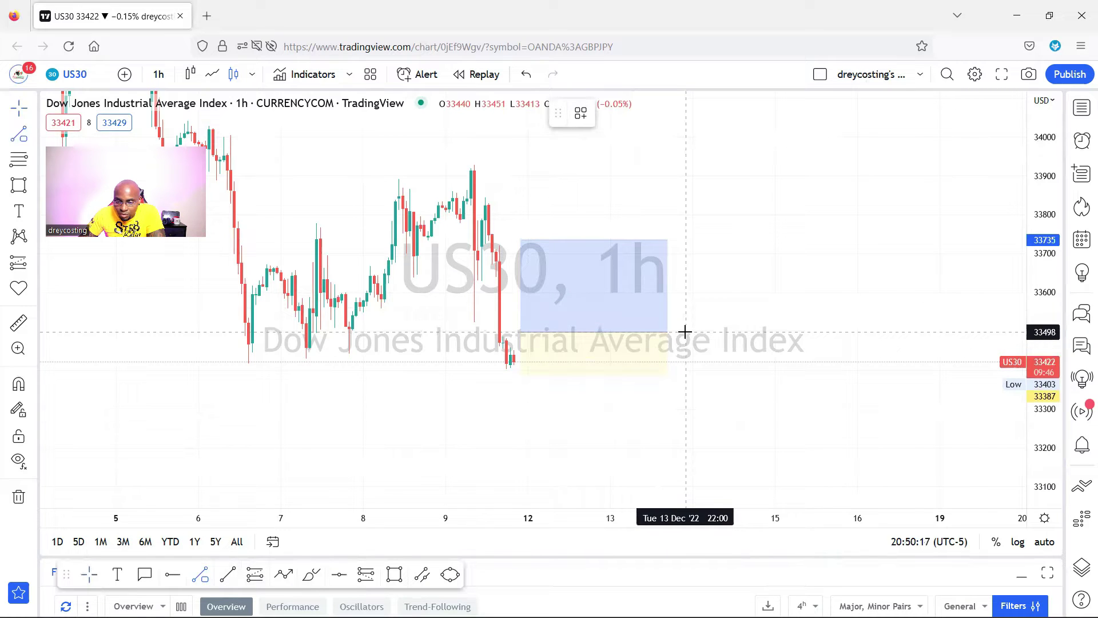
click(685, 331)
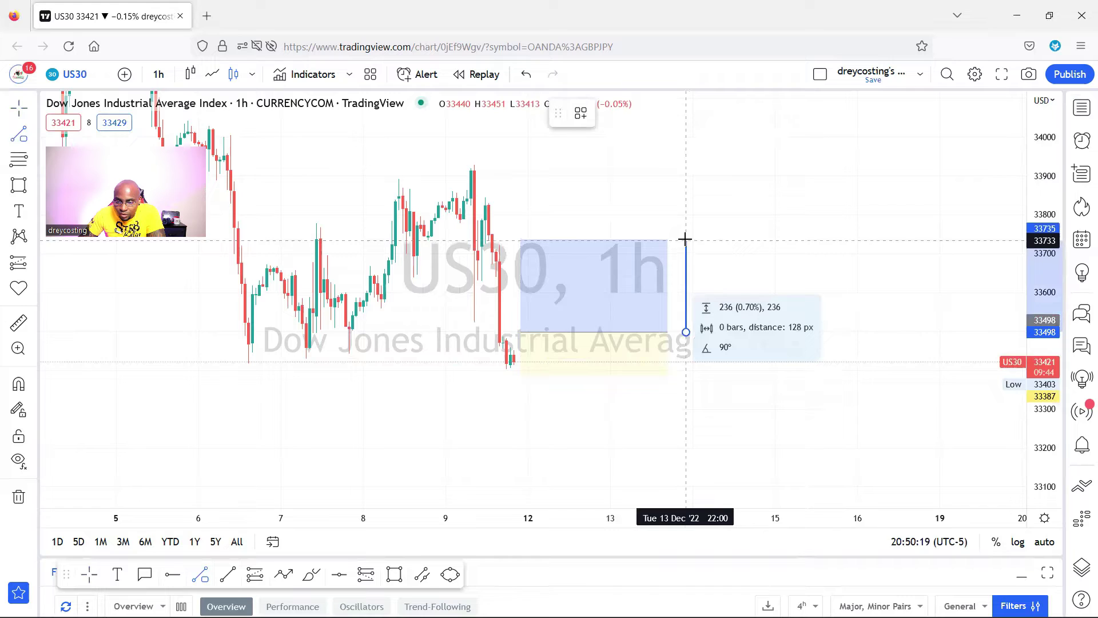
click(686, 241)
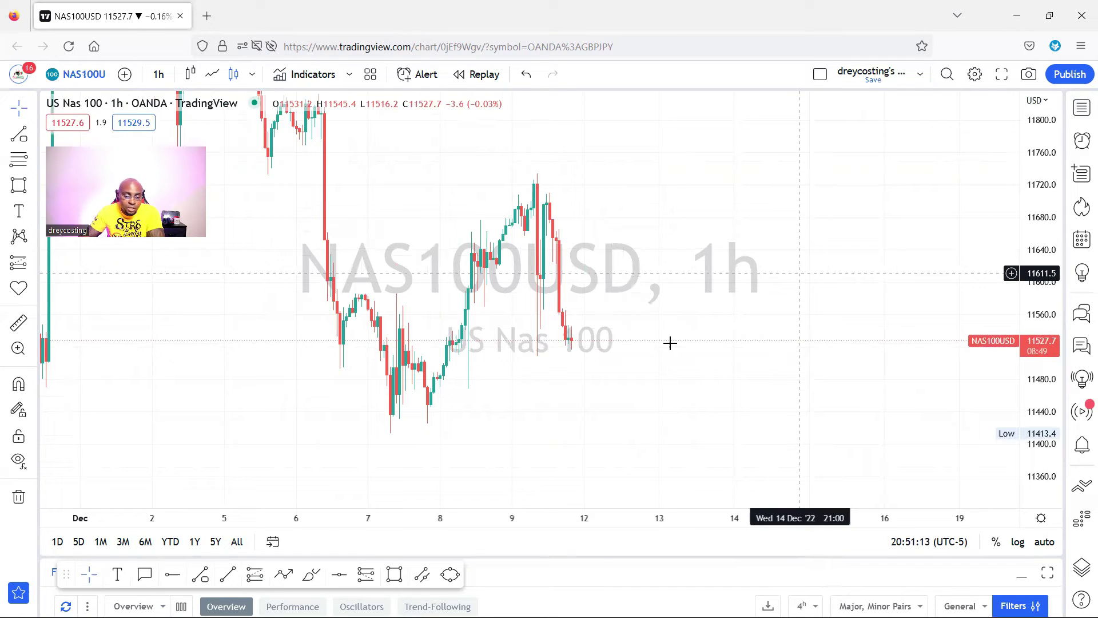
Place a long position beside the latest NAS100USD candle with its entry at about 11557.6 and raise its stop to about 11501.3
click(254, 577)
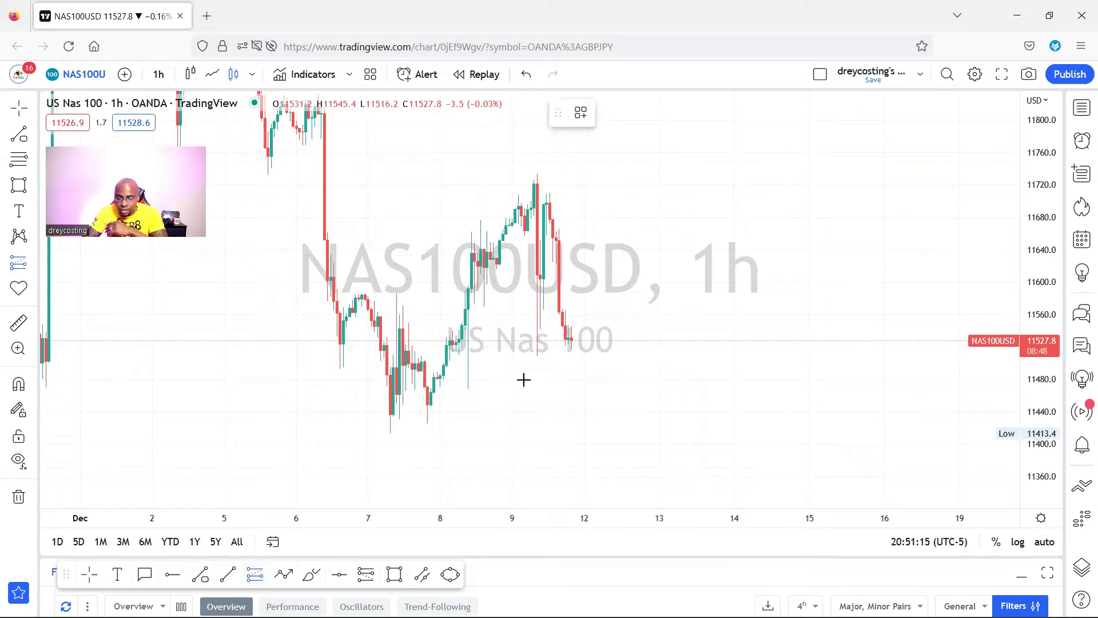
click(584, 316)
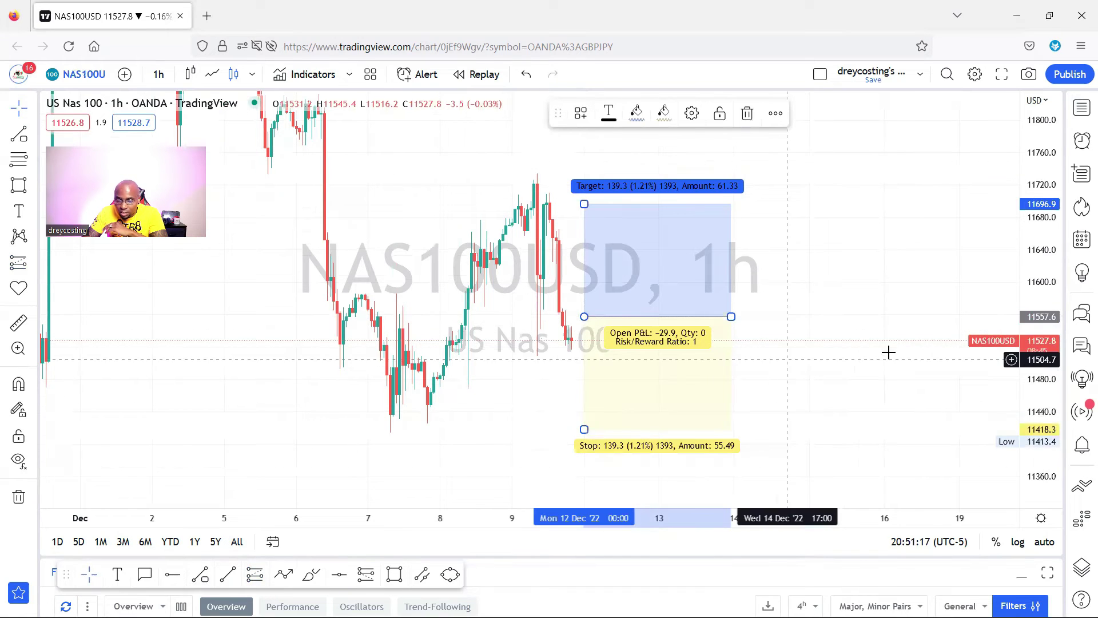
drag(1028, 259, 1028, 286)
scroll(726, 366, up, 1)
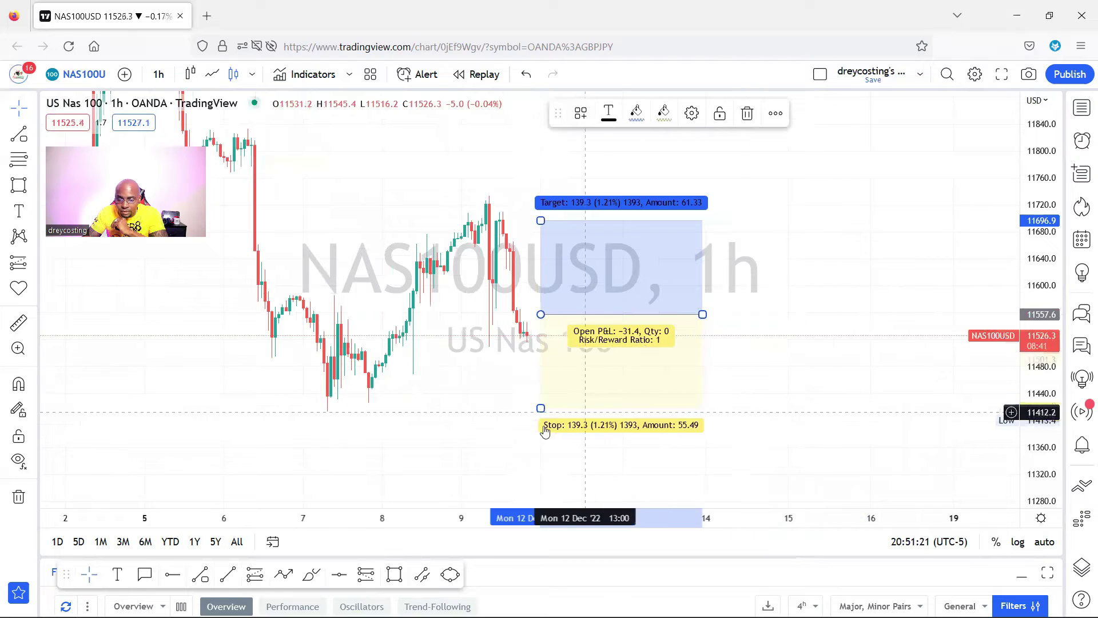
click(690, 413)
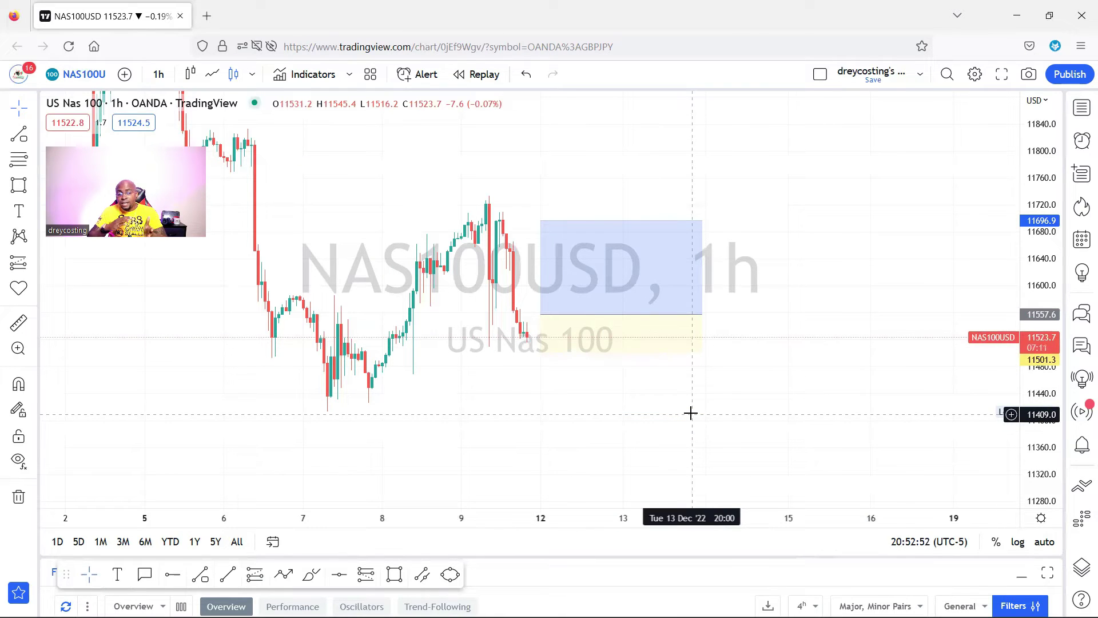
Examine the NAS100USD position's target distance, stop distance and risk/reward ratio
click(583, 314)
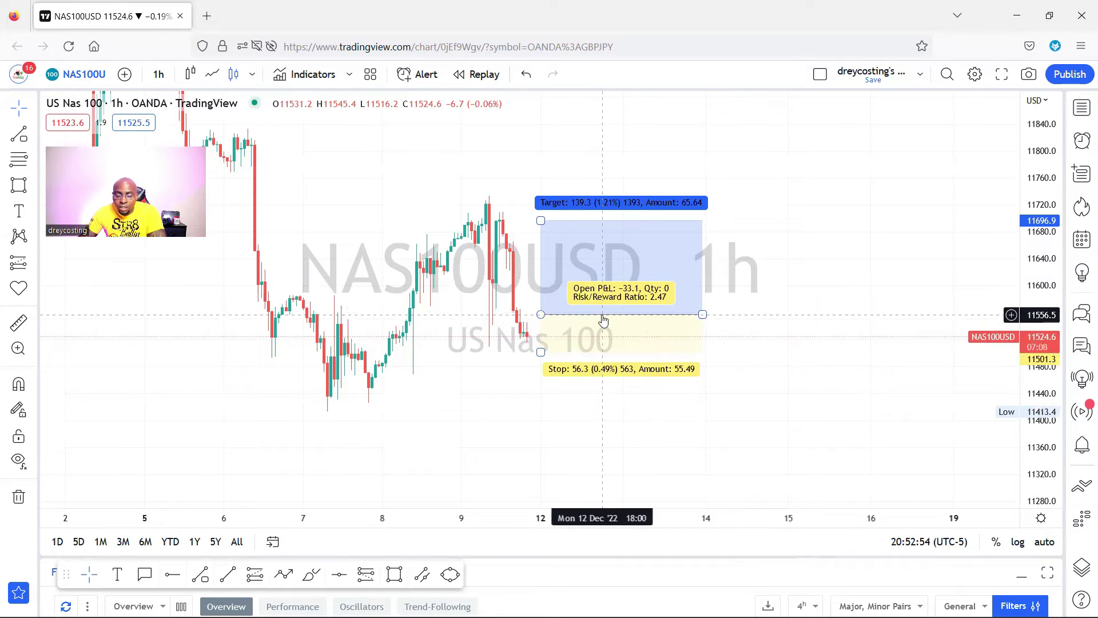
click(574, 360)
click(580, 352)
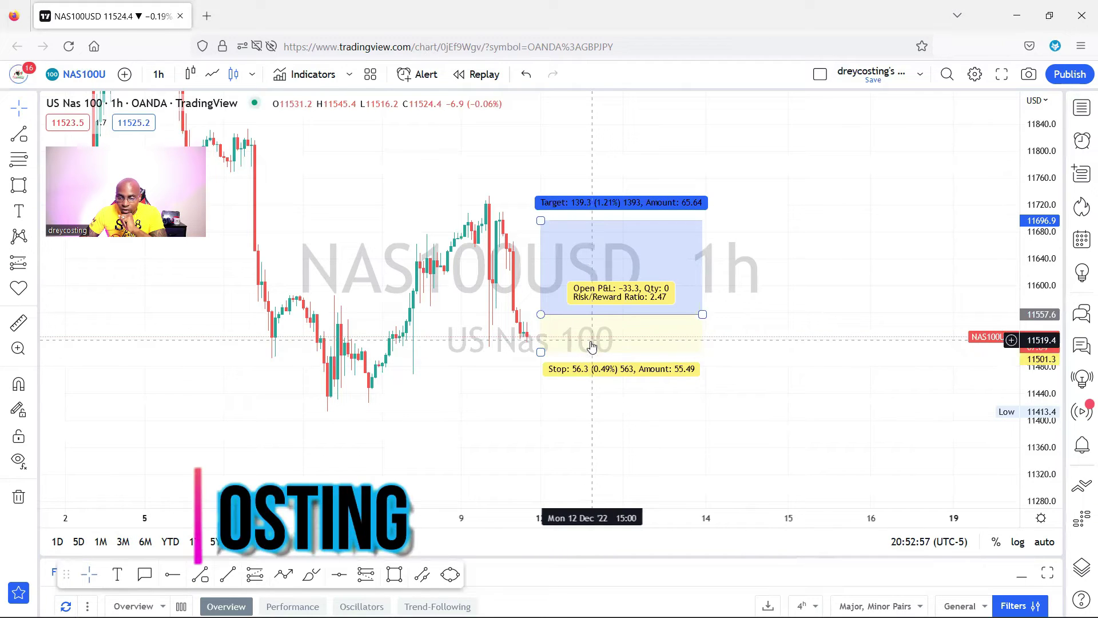
click(621, 364)
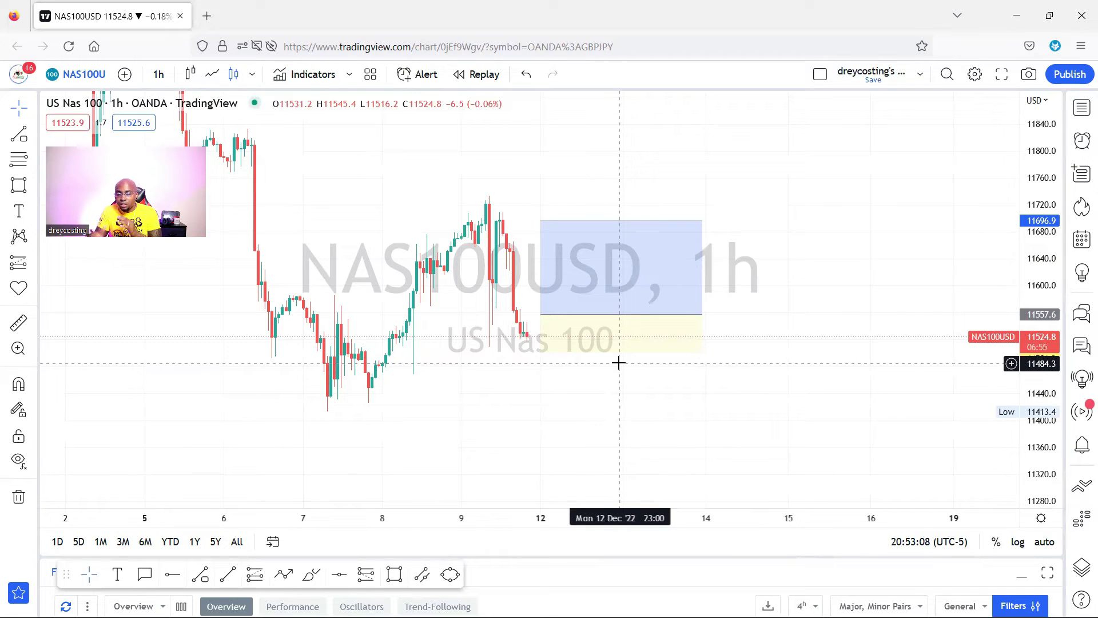
click(597, 324)
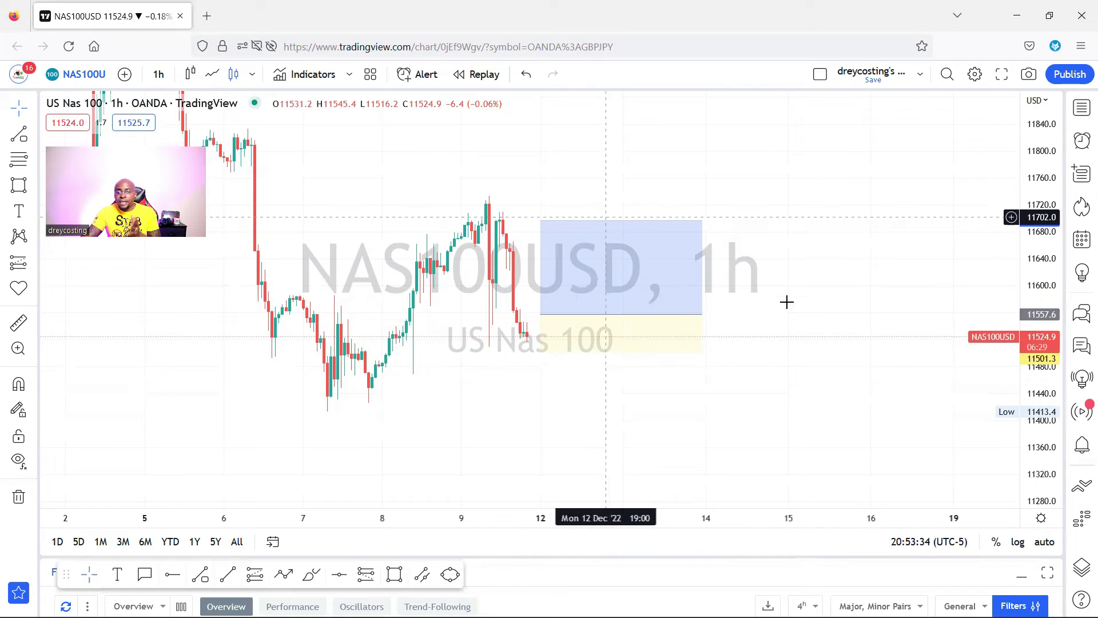
Measure the NAS100USD position's profit zone with a vertical Info Line from entry to target, adjusting its upper end to about 11695.6
click(206, 580)
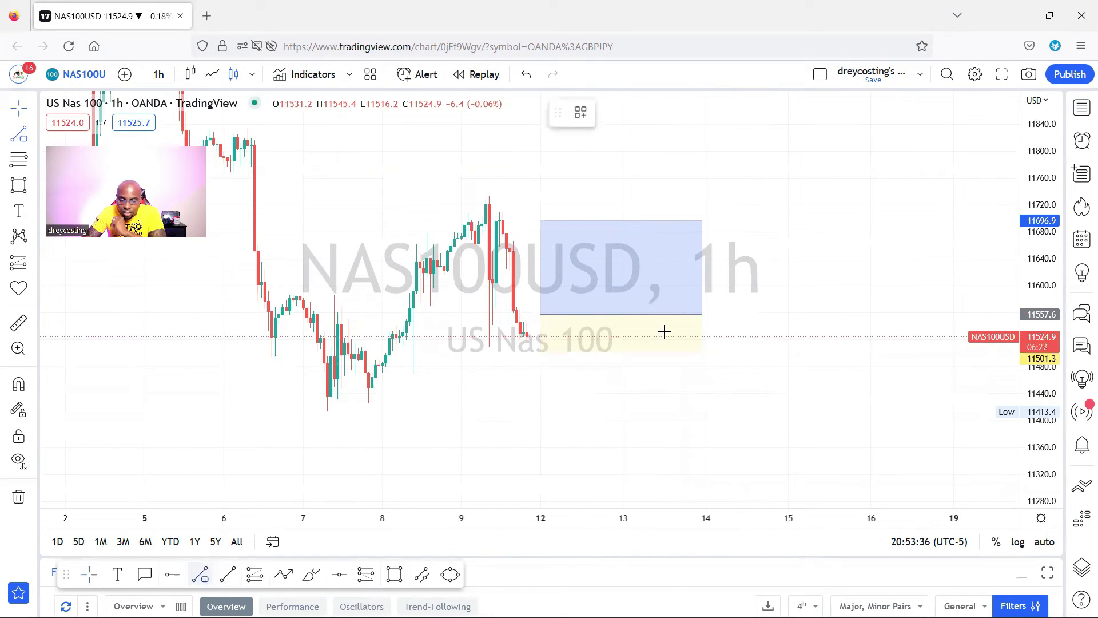
click(723, 314)
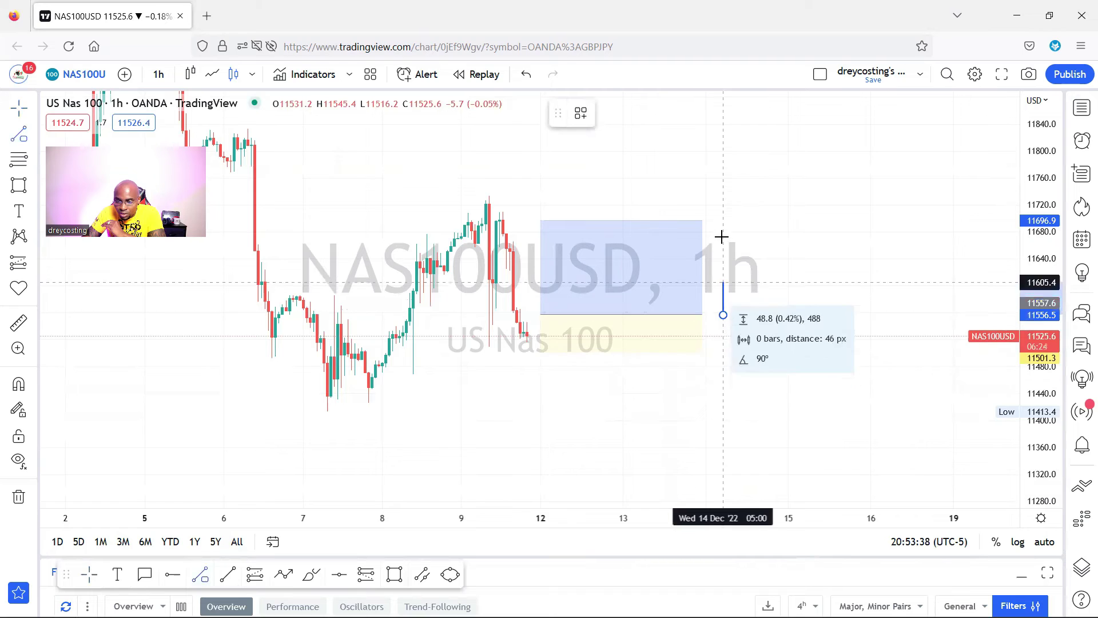
click(720, 218)
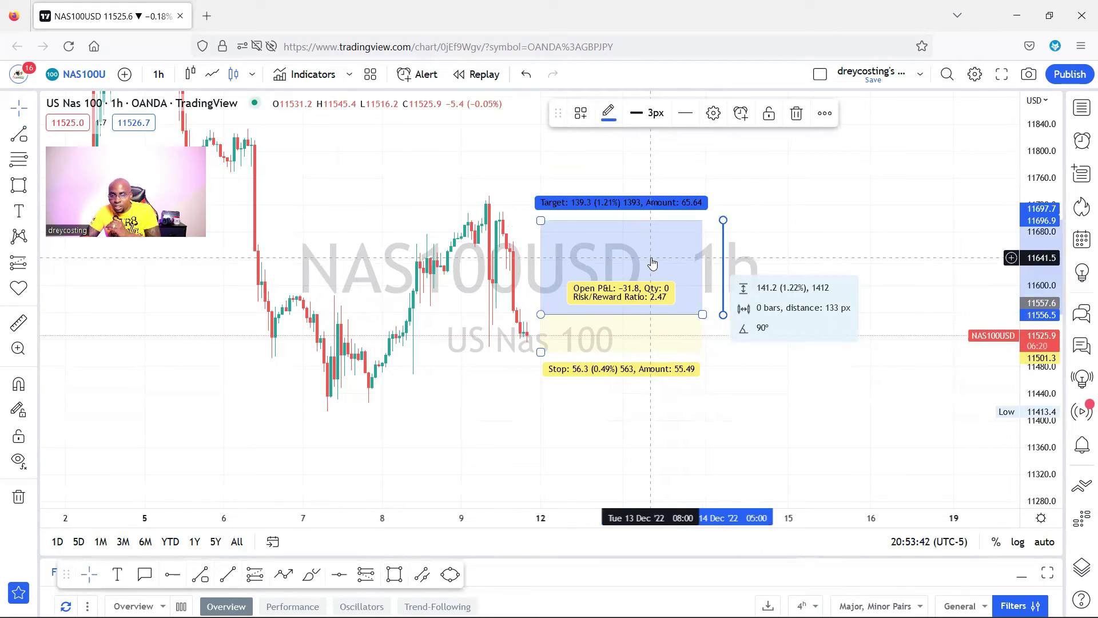
drag(722, 220, 723, 223)
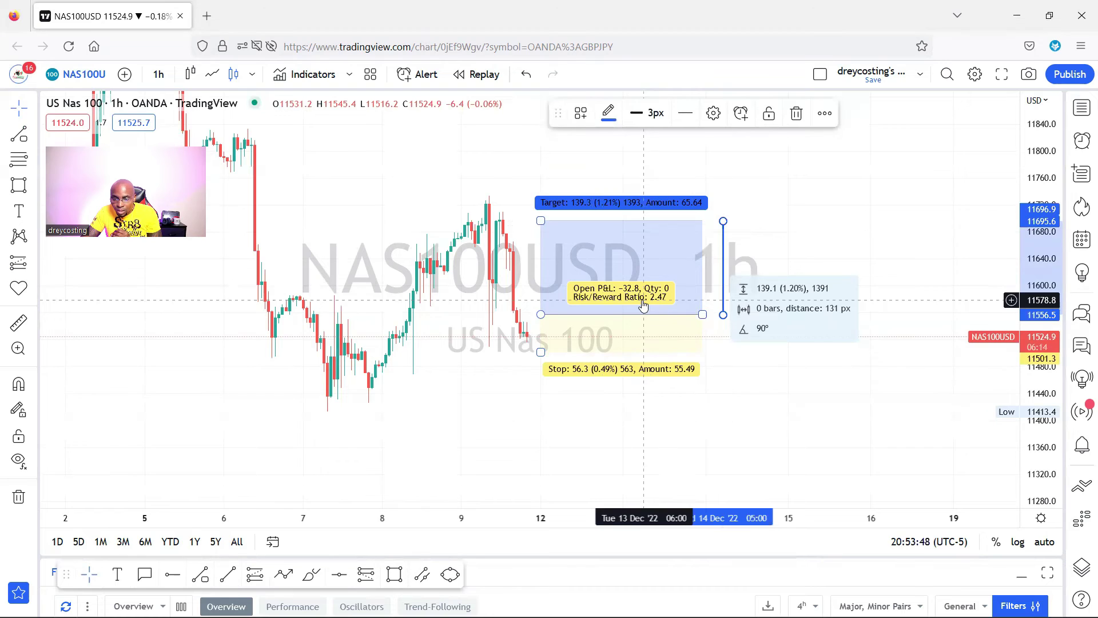